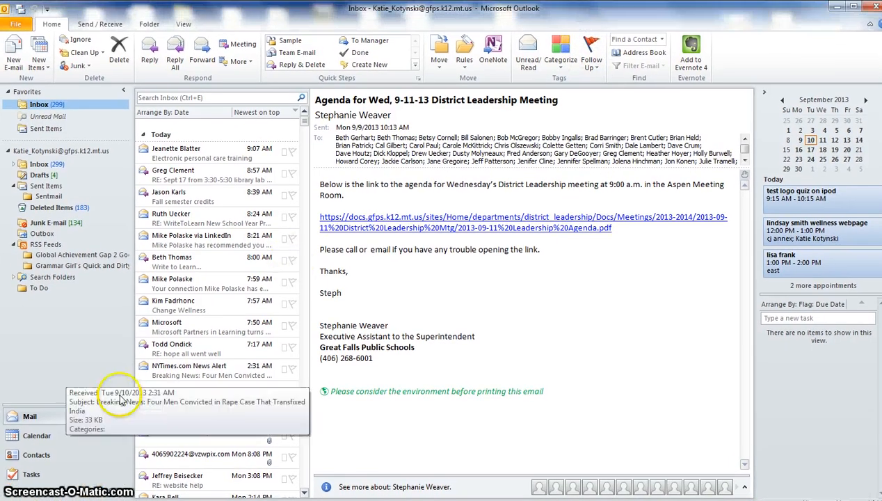
- Open the Calendar in a separate window and shift both windows so the calendar sits to the right of the inbox's message list
right_click(57, 436)
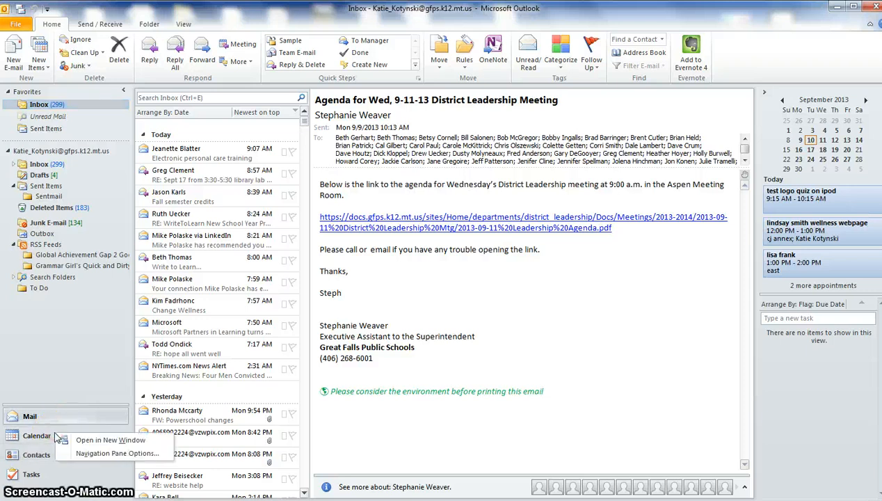
left_click(84, 440)
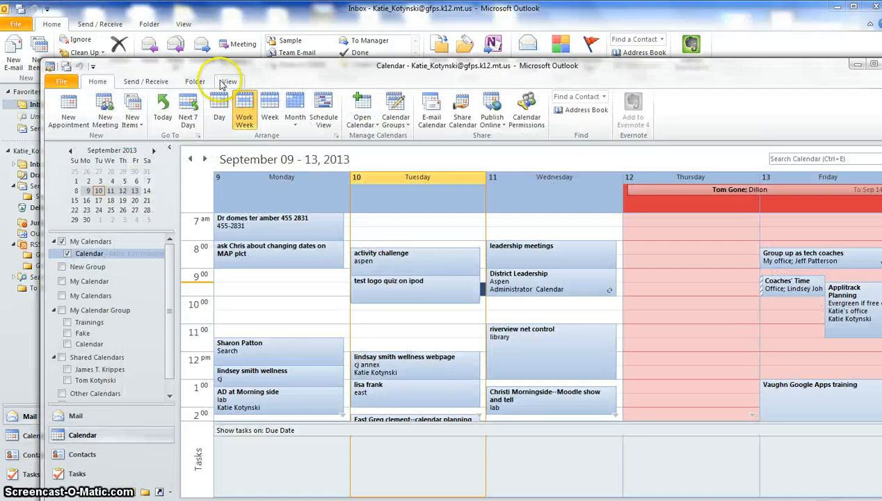
left_click_drag(221, 70, 460, 20)
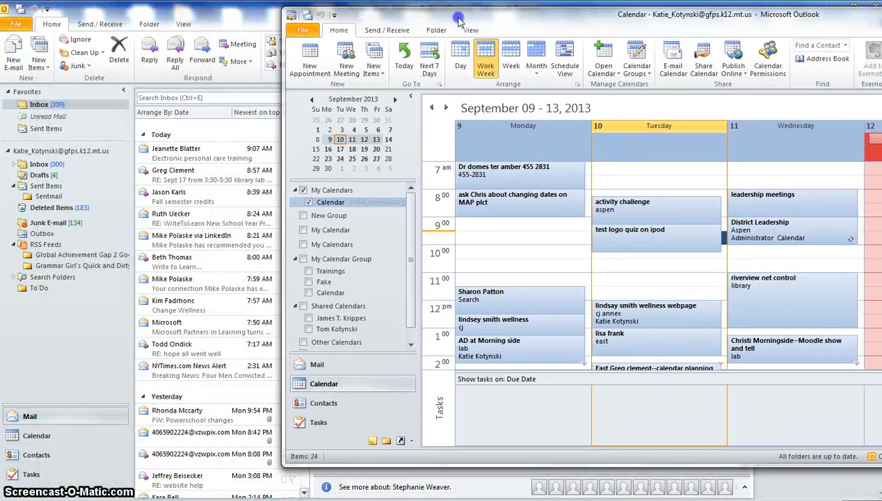
left_click_drag(267, 14, 246, 15)
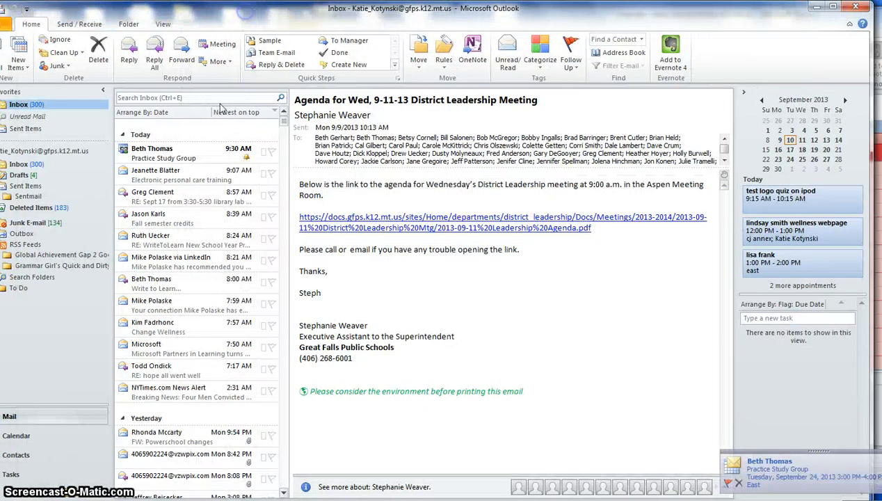
left_click_drag(879, 16, 873, 10)
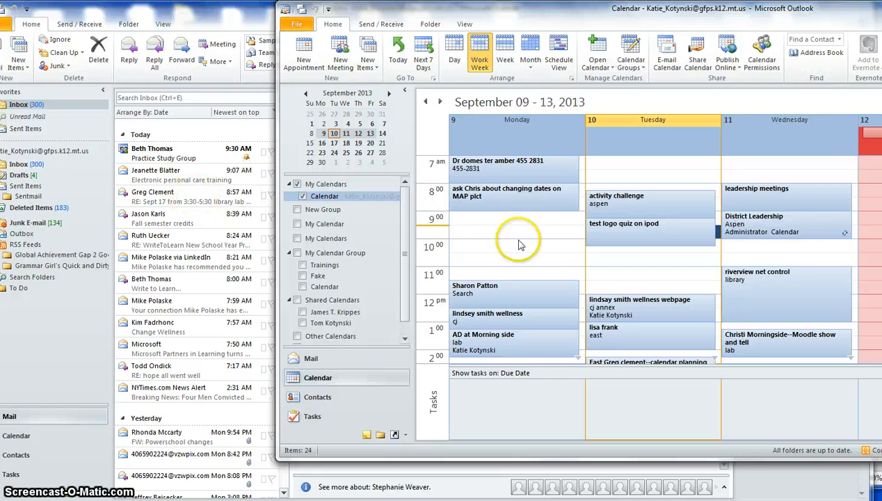
- Narrow the inbox window to about half the screen width and move the calendar window farther right beside the message list
left_click(256, 10)
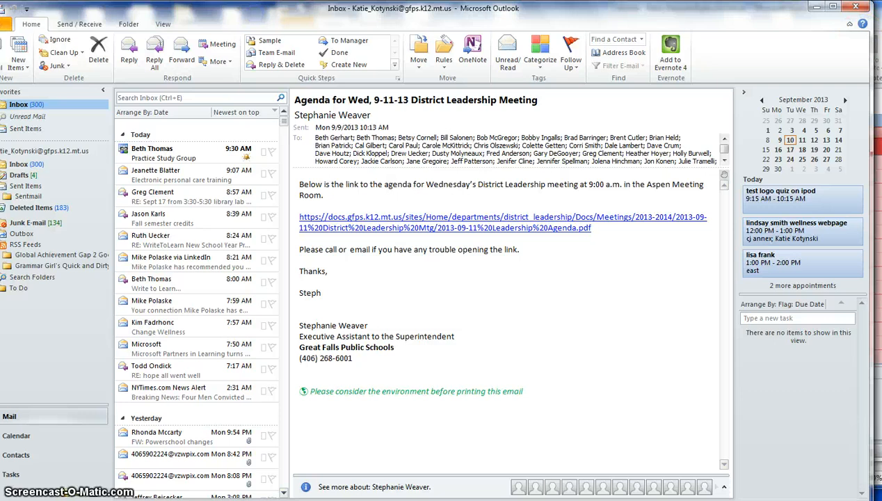
left_click_drag(868, 61, 448, 61)
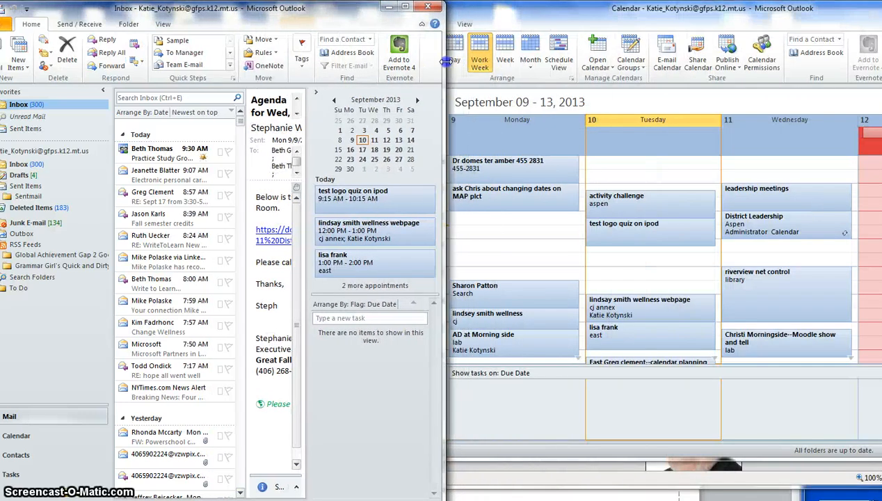
left_click(480, 12)
left_click_drag(480, 11, 574, 15)
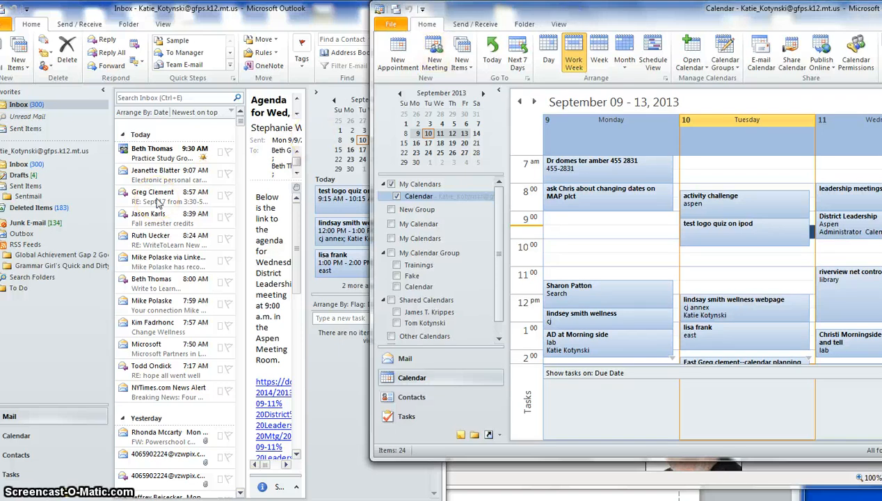
left_click_drag(158, 201, 711, 277)
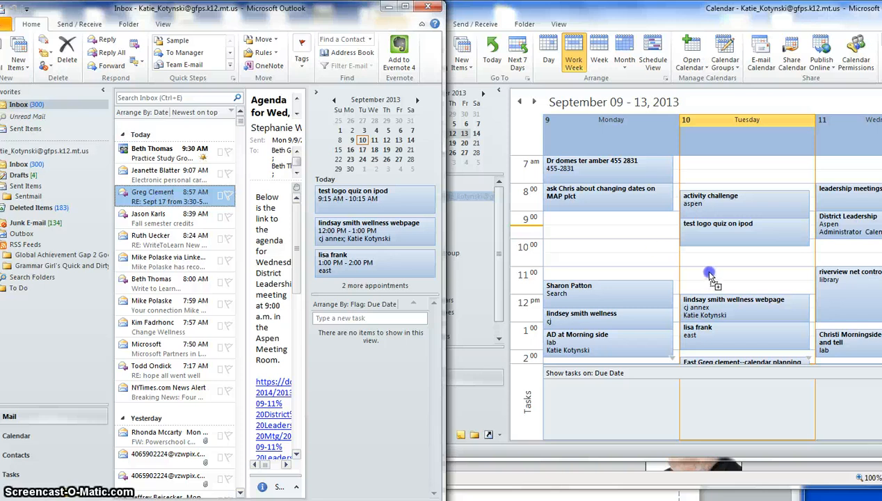
left_click_drag(711, 277, 711, 277)
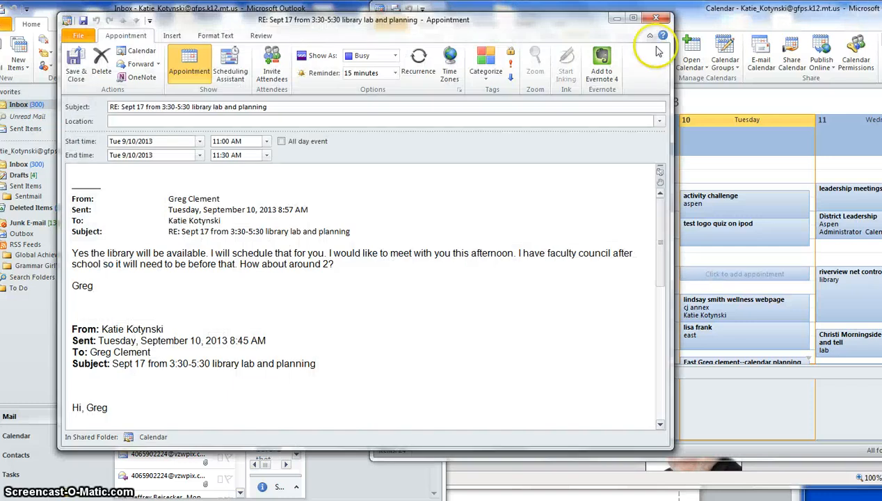
left_click(656, 18)
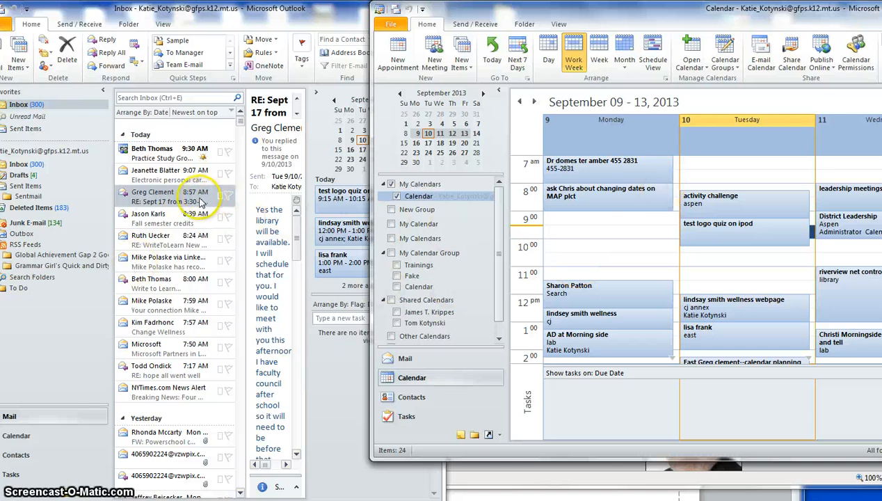
- Turn the Sept 17 library lab e-mail into a saved appointment on Wed 9/11/2013 from 10:00 to 10:30 AM, and review its details
left_click_drag(174, 198, 626, 324)
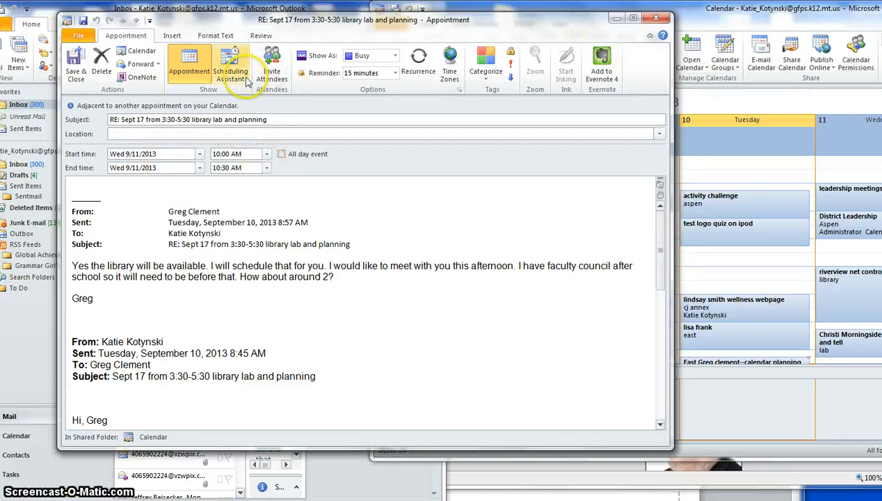
left_click(77, 68)
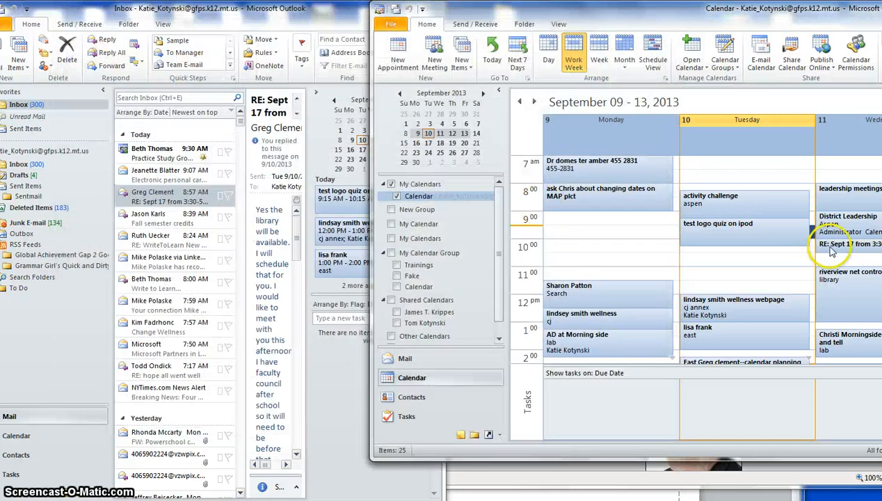
left_click(848, 247)
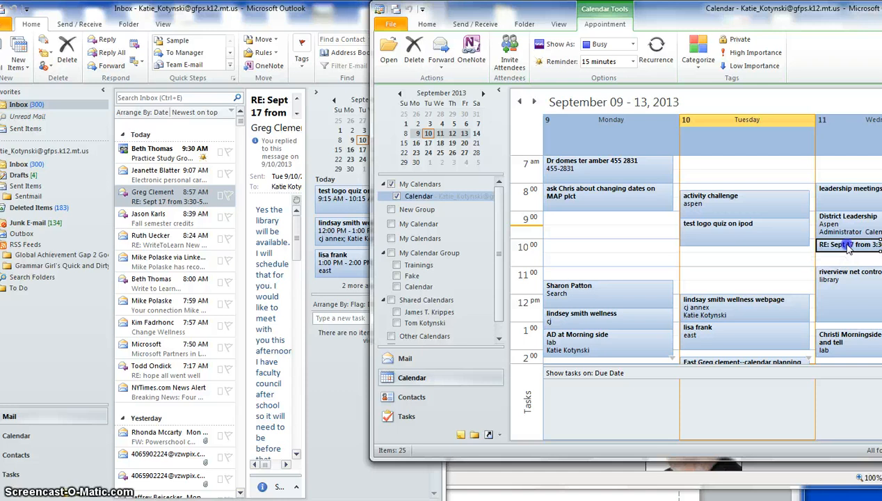
double_click(849, 248)
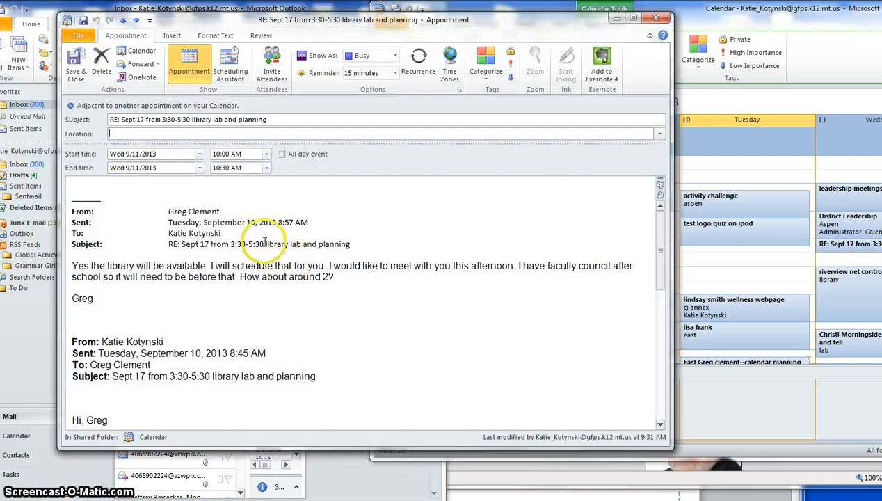
mouse_move(652, 265)
left_mouse_down()
mouse_move(660, 265)
mouse_move(660, 348)
mouse_move(660, 287)
mouse_move(647, 420)
mouse_move(633, 318)
mouse_move(633, 174)
left_mouse_up()
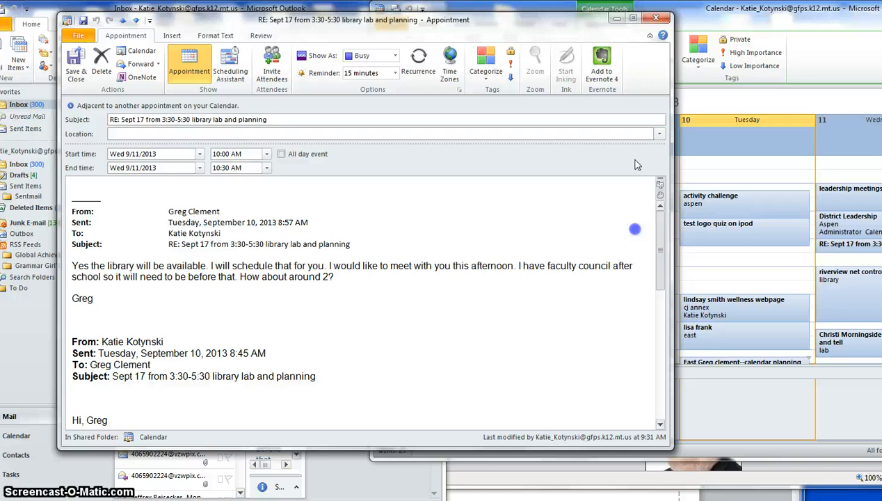
left_click(657, 21)
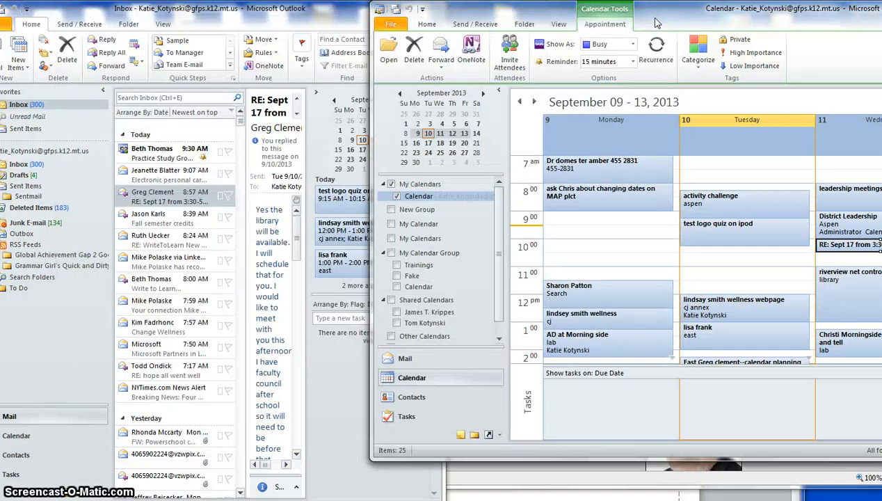
- Move the calendar window fully into view, and display all calendars of My Calendar Group before hiding them again
left_click_drag(628, 26, 306, 25)
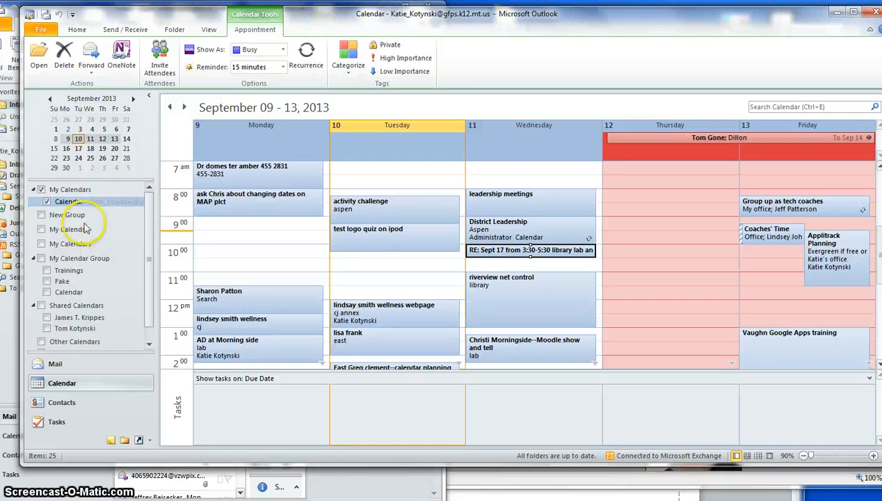
left_click_drag(149, 252, 140, 214)
left_click(41, 258)
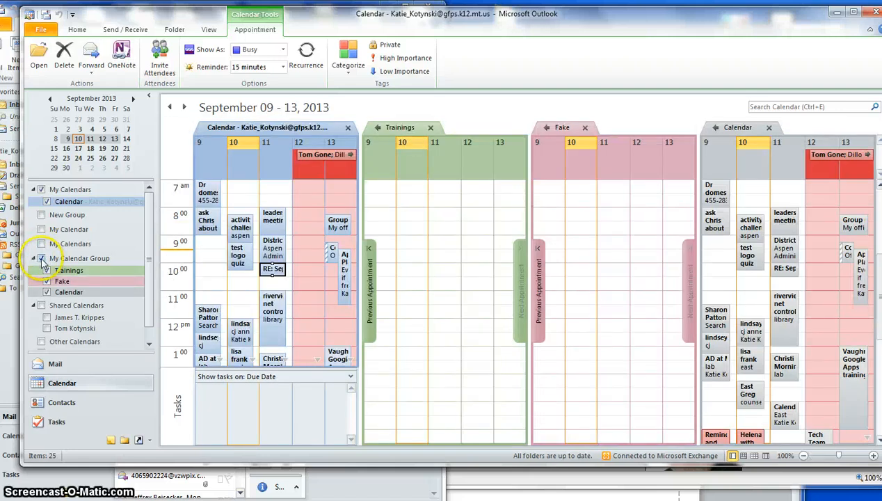
left_click(41, 259)
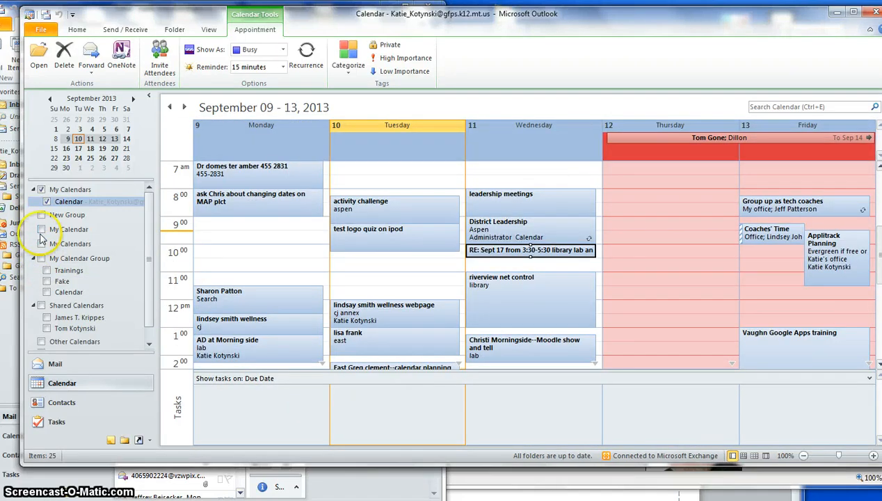
- Show the last calendar listed under Shared Calendars and alternately bring it and the main calendar to the front to compare appointments
left_click(47, 329)
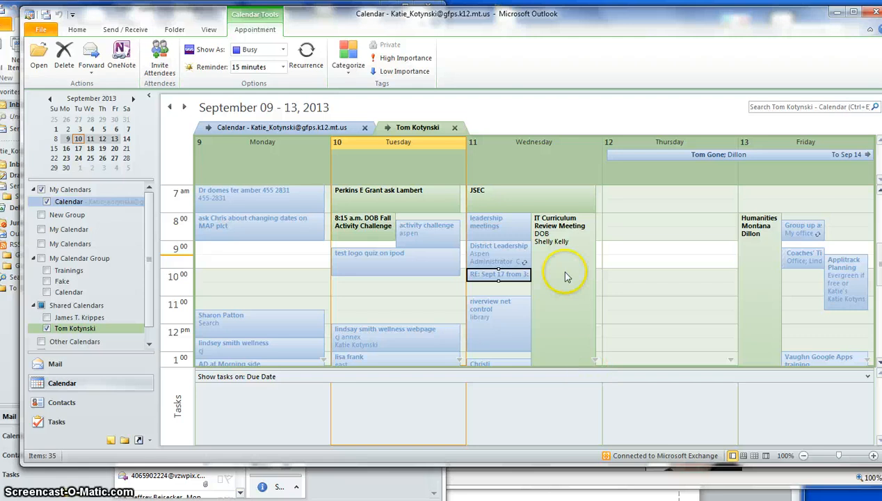
left_click(412, 130)
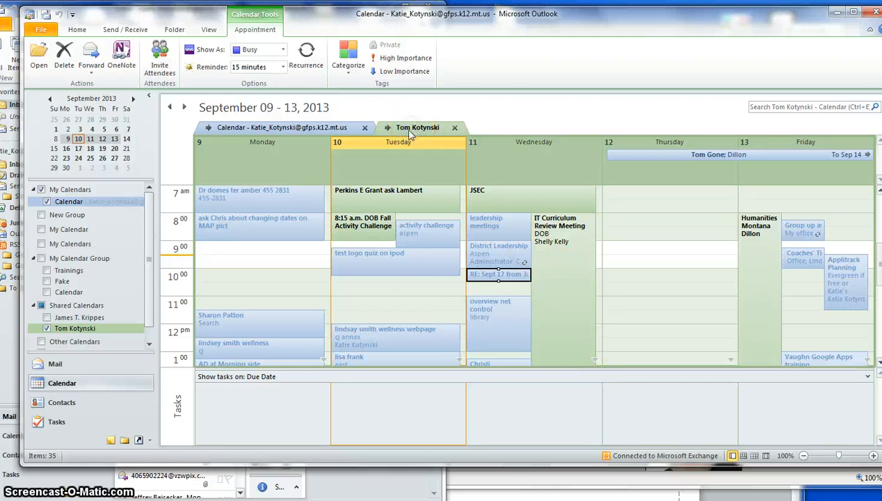
left_click(307, 131)
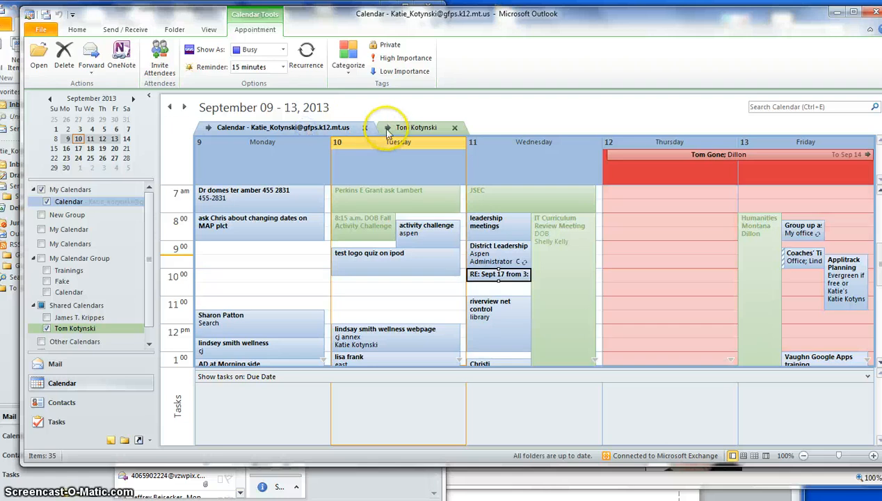
left_click(406, 128)
left_click(315, 128)
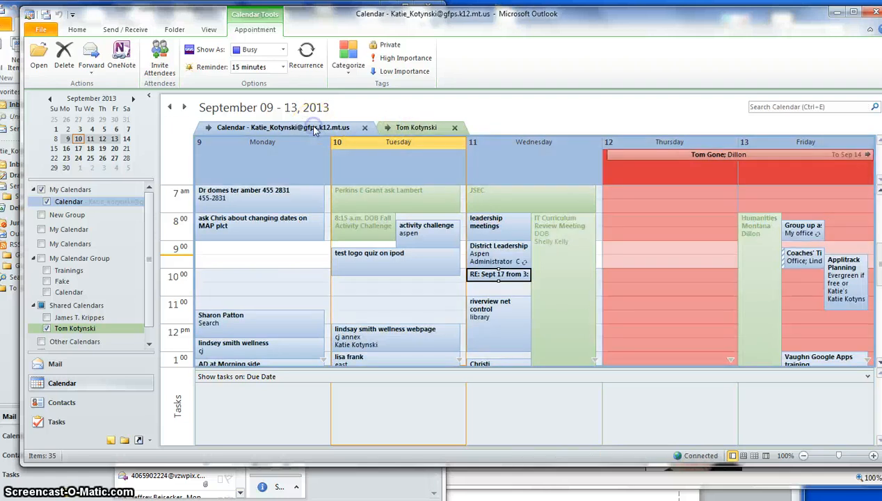
left_click(407, 129)
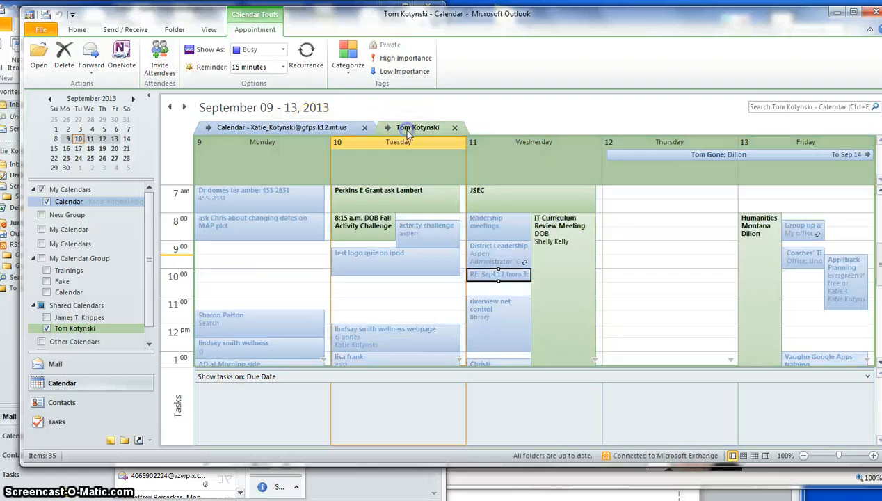
left_click(341, 129)
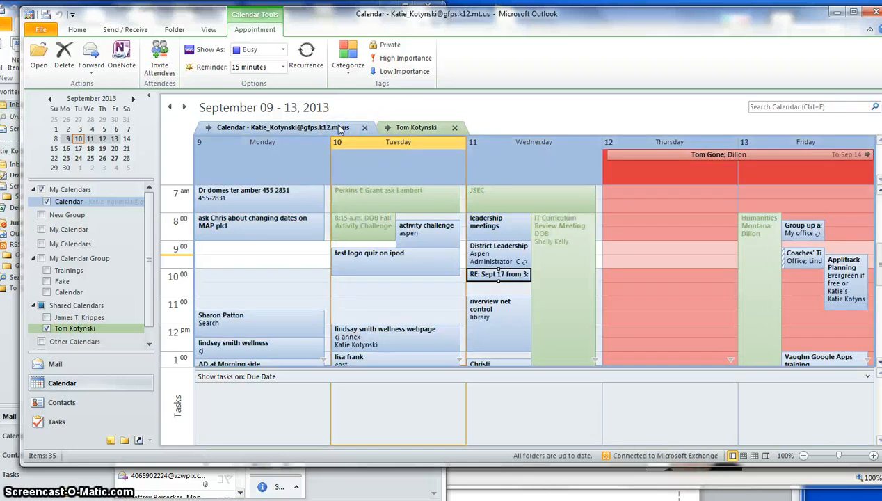
- Separate the overlaid calendars side by side and copy the DOB Fall Activity Challenge from the shared calendar to Tuesday in the main calendar
left_click(387, 130)
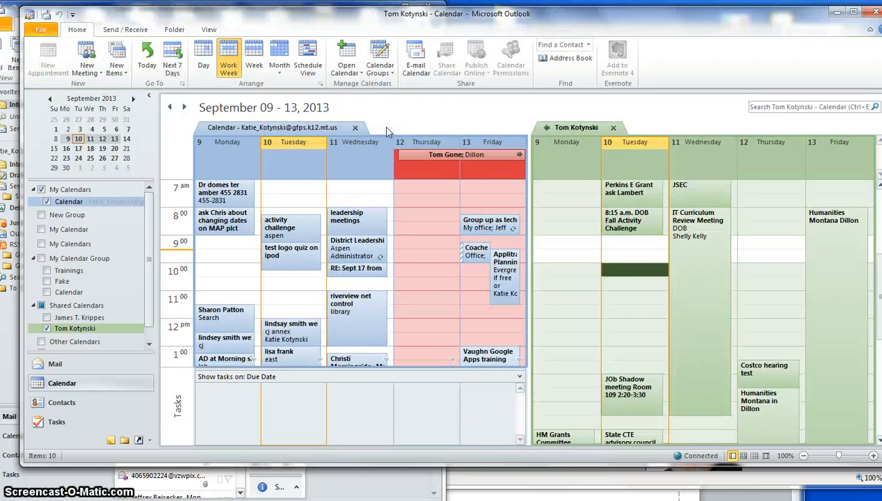
mouse_move(672, 235)
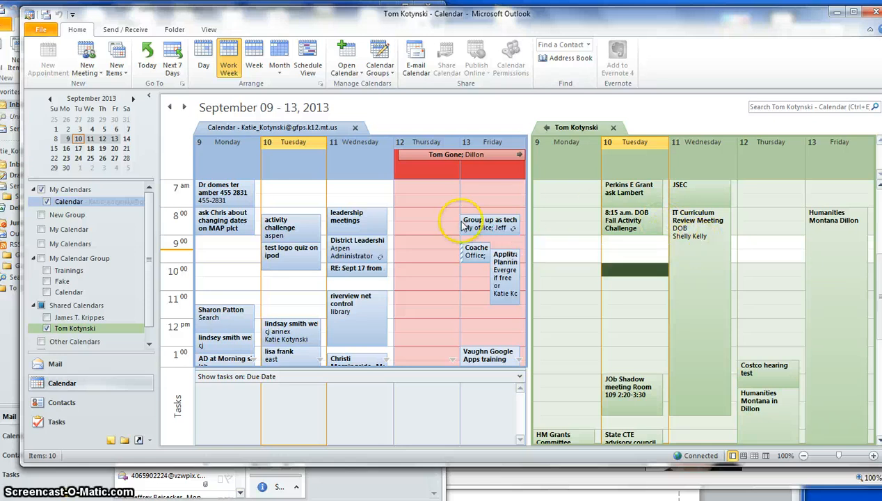
mouse_move(462, 224)
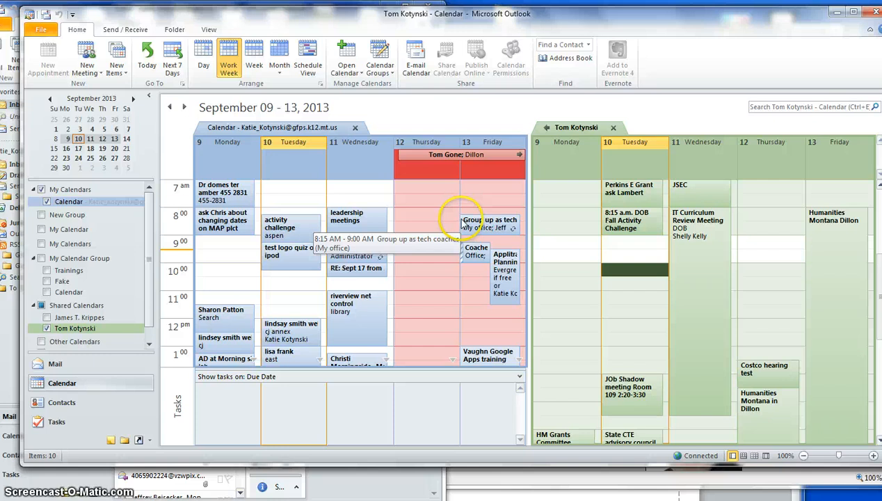
mouse_move(699, 239)
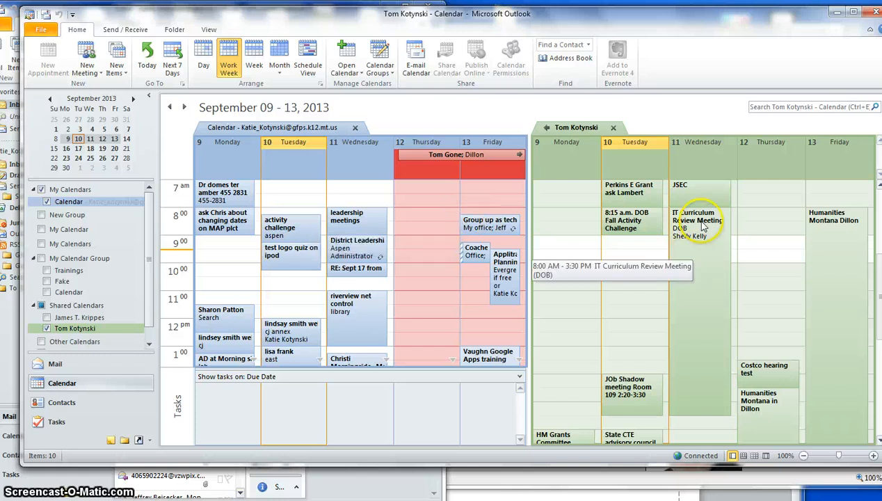
left_click(701, 226)
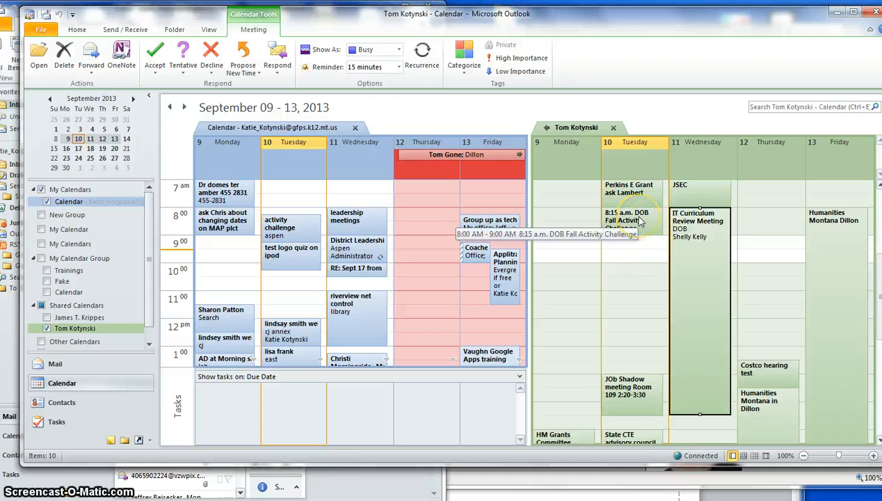
left_click_drag(640, 222, 283, 191)
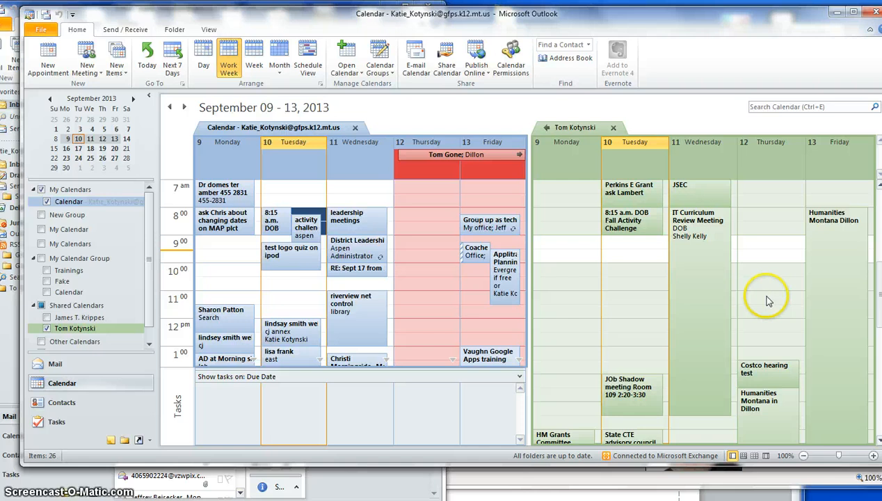
- Overlay the shared calendar on the main one, display the Fake calendar and add it to the overlay
left_click(546, 129)
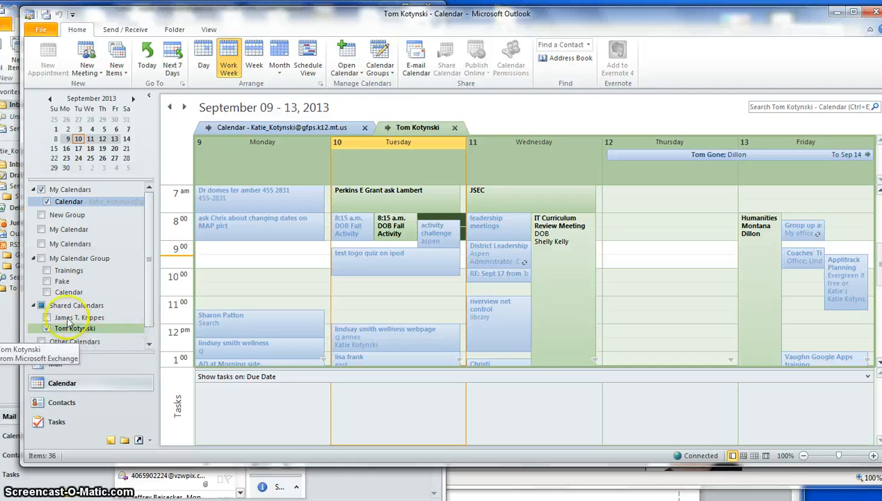
left_click(46, 281)
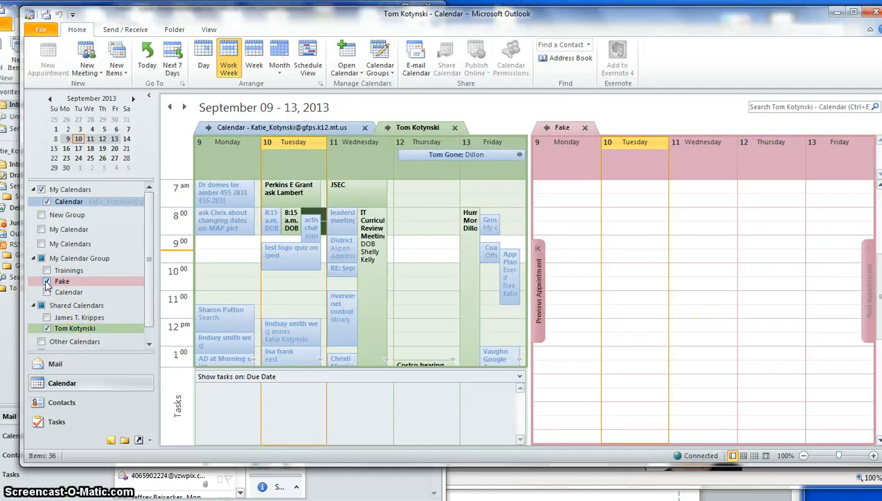
left_click(546, 128)
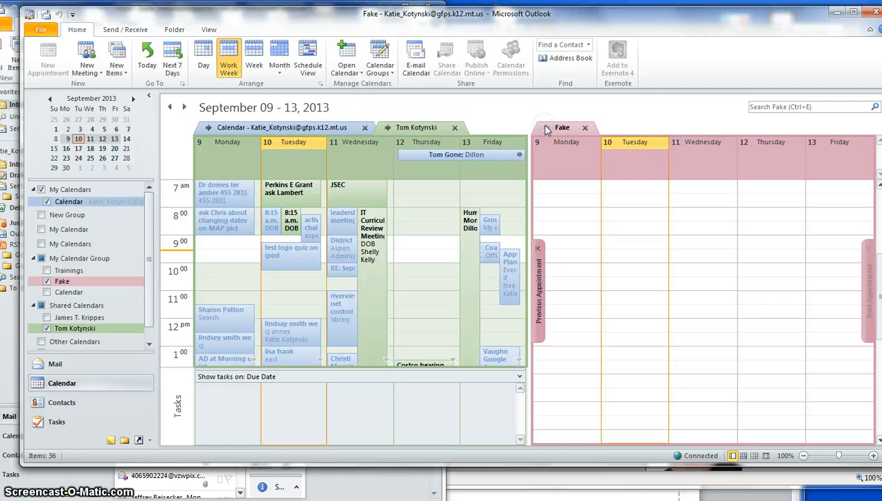
- Bring the main calendar to the front of the overlay, and separate the shared and Fake calendars to show them side by side
left_click(327, 128)
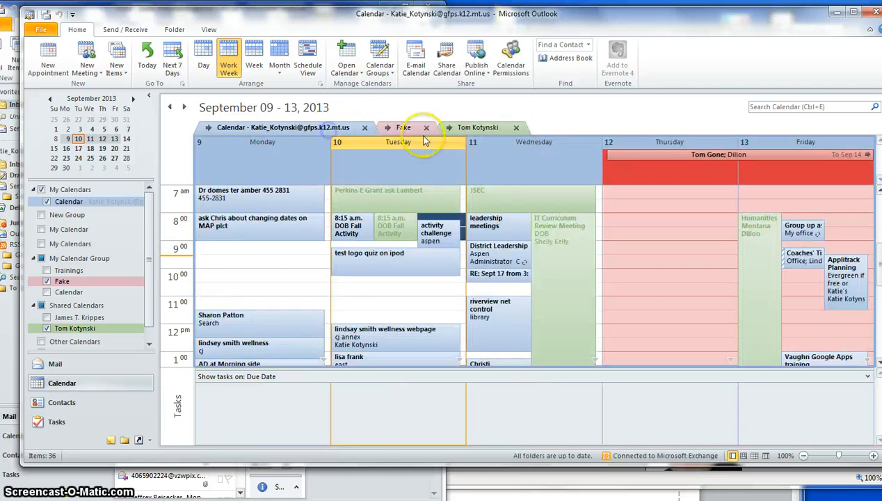
left_click(479, 129)
left_click(449, 128)
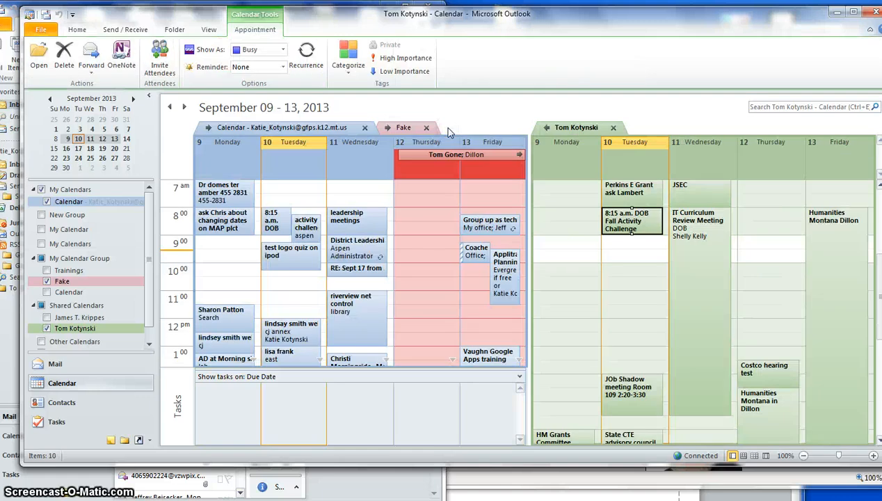
left_click(387, 130)
left_click(388, 128)
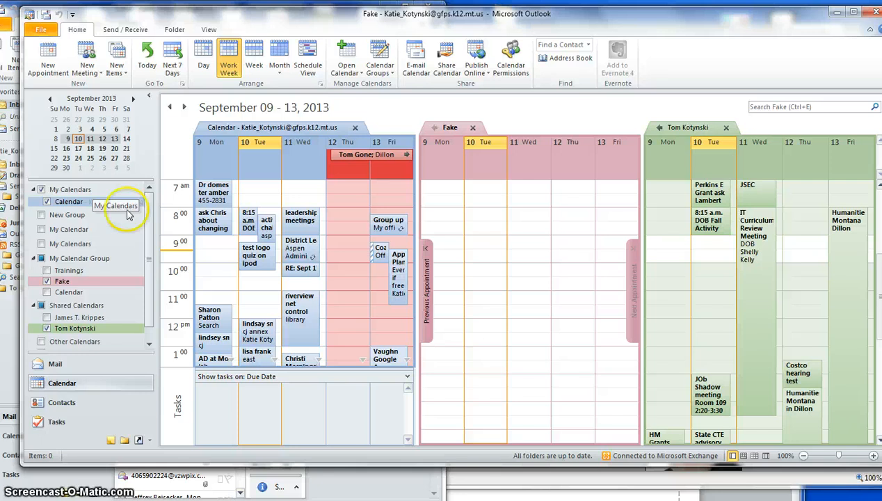
- Collapse and re-expand My Calendar Group and Shared Calendars in the calendar list
right_click(77, 387)
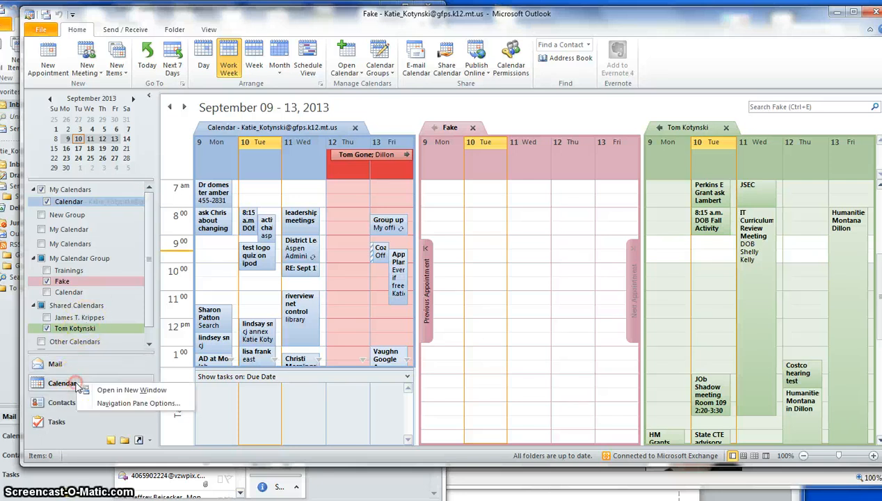
left_click(101, 453)
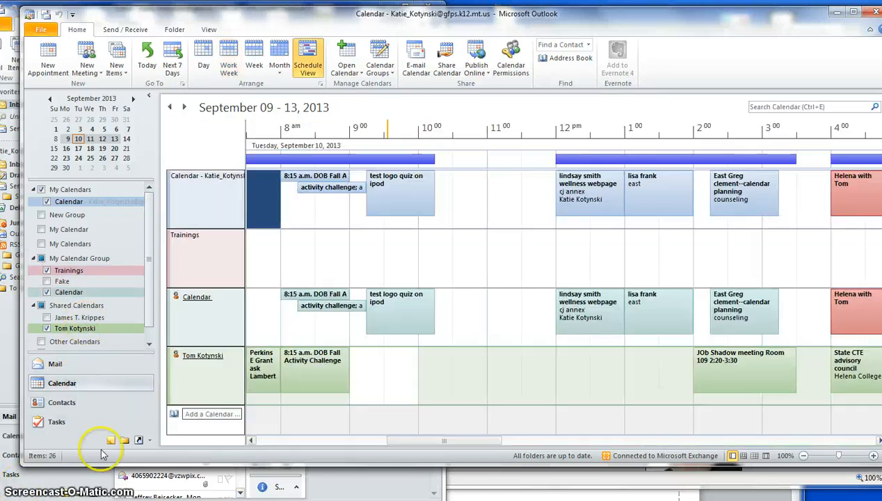
left_click(34, 259)
left_click(34, 259)
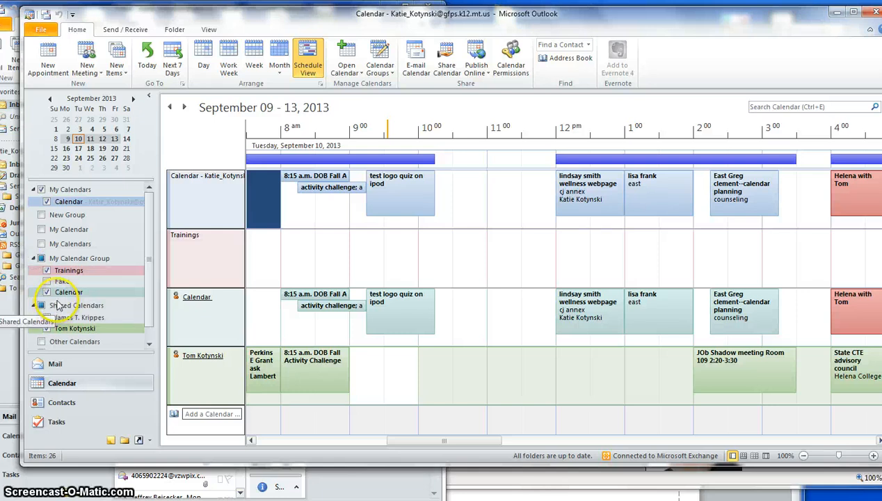
left_click(34, 306)
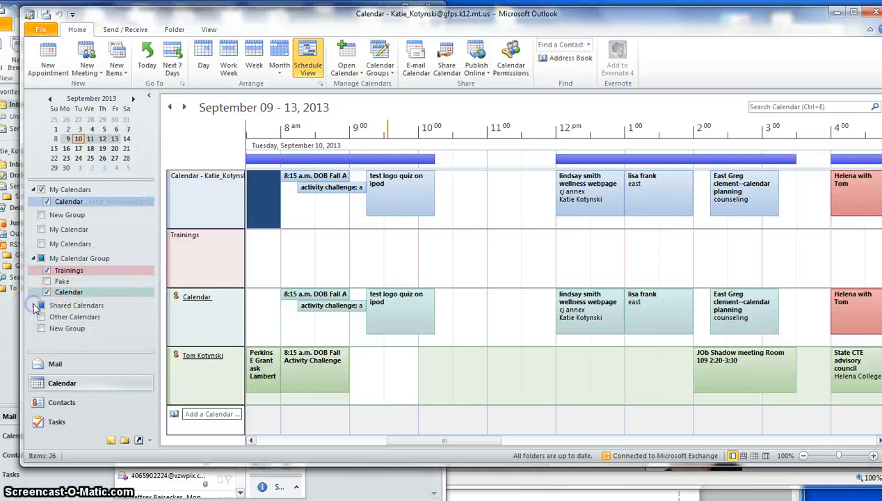
left_click(34, 307)
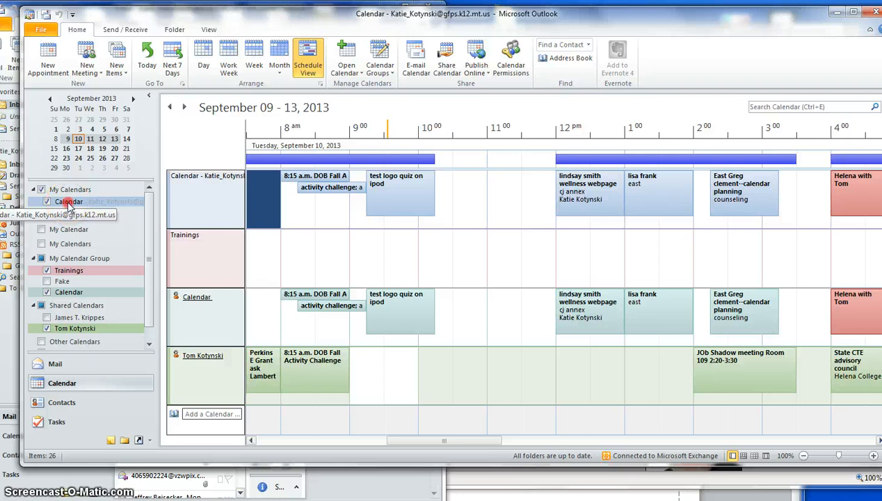
- Create a new calendar group named Trainings and hide the calendars under Shared Calendars
right_click(68, 202)
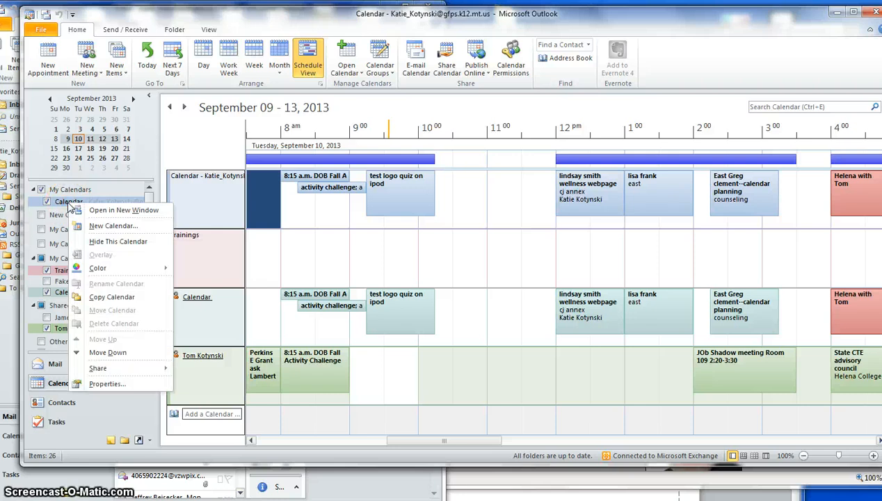
left_click(158, 152)
right_click(84, 191)
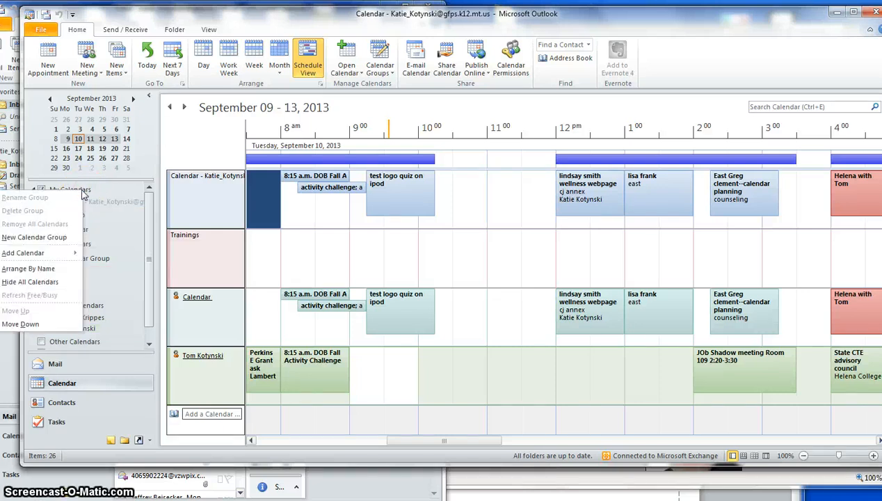
left_click(60, 239)
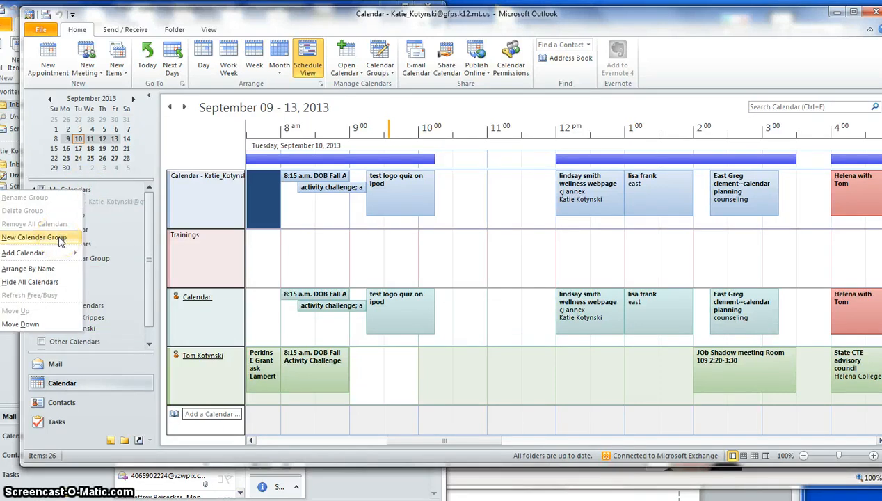
left_click(59, 238)
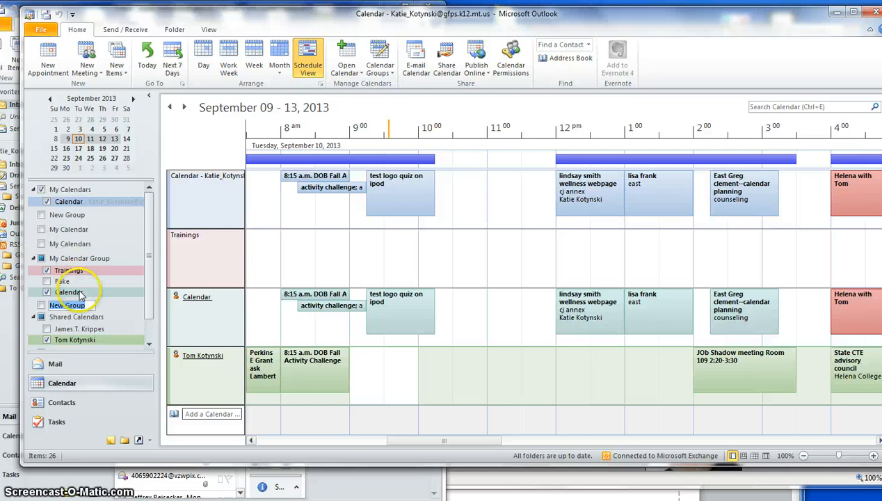
type("Trainings")
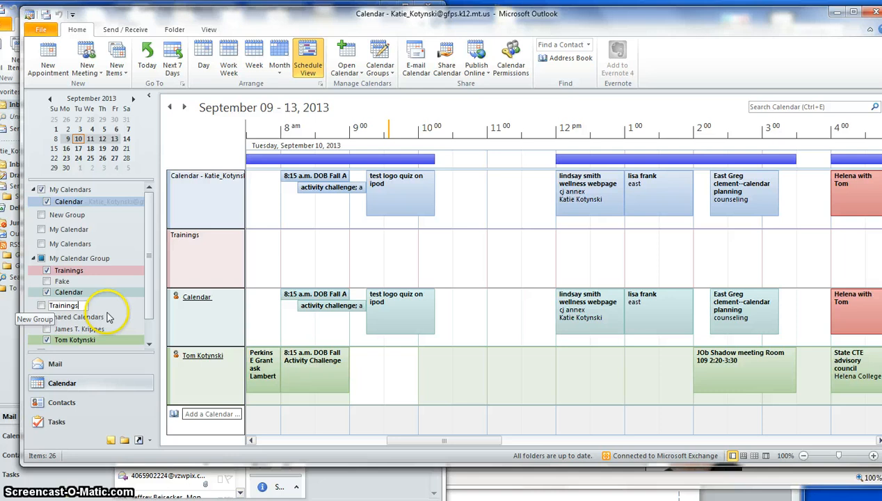
left_click(106, 315)
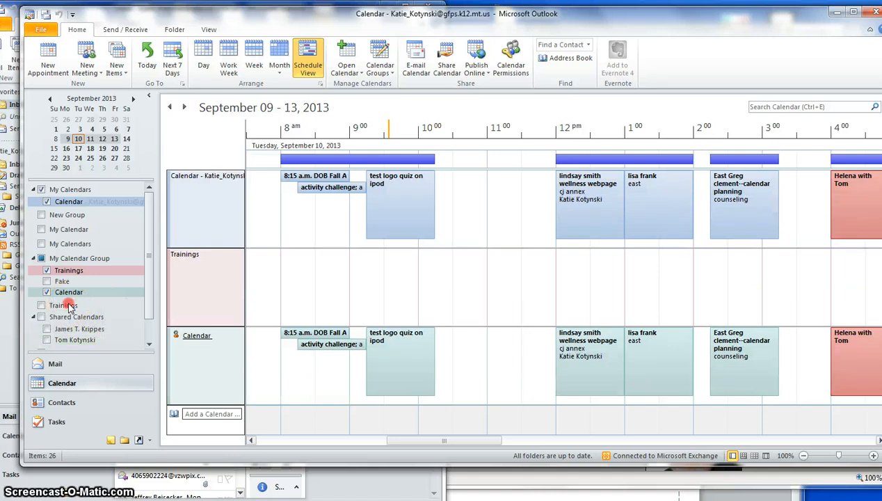
- Show only the Trainings calendar from My Calendar Group beside the main calendar
right_click(70, 306)
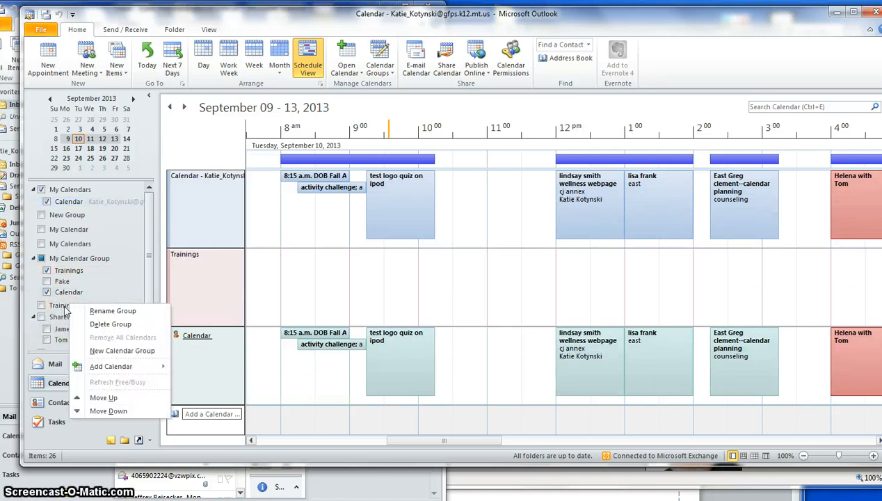
left_click(64, 307)
left_click(62, 306)
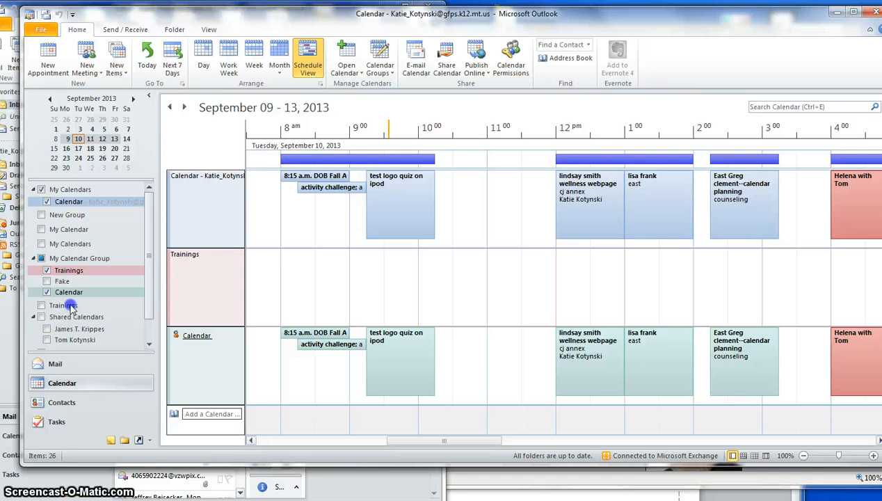
left_click(65, 260)
left_click(64, 273)
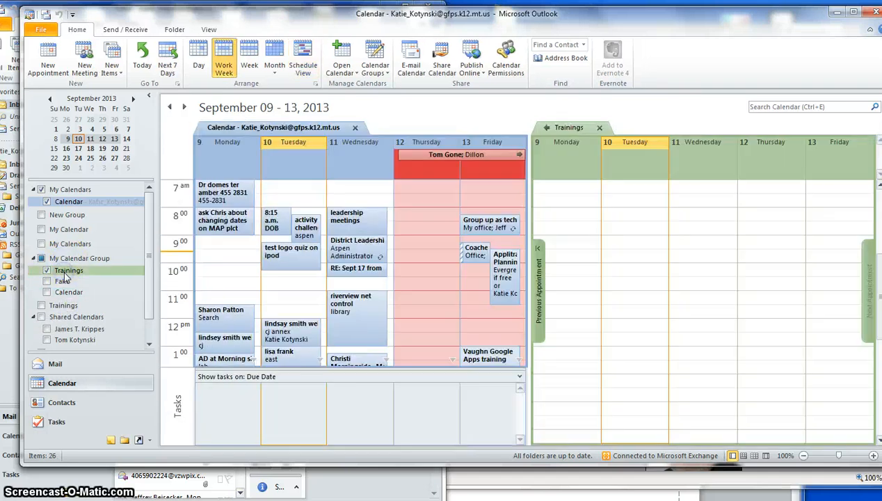
- Create a new calendar folder named Another Training for calendar items
right_click(67, 274)
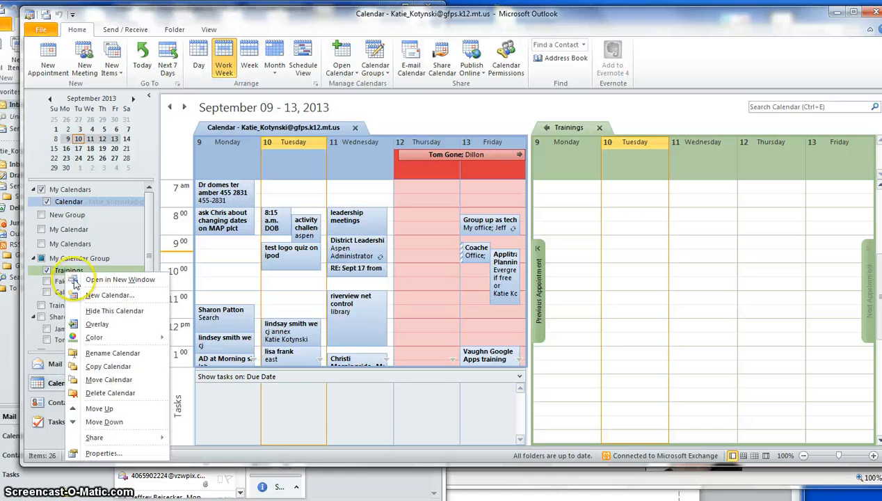
left_click(88, 296)
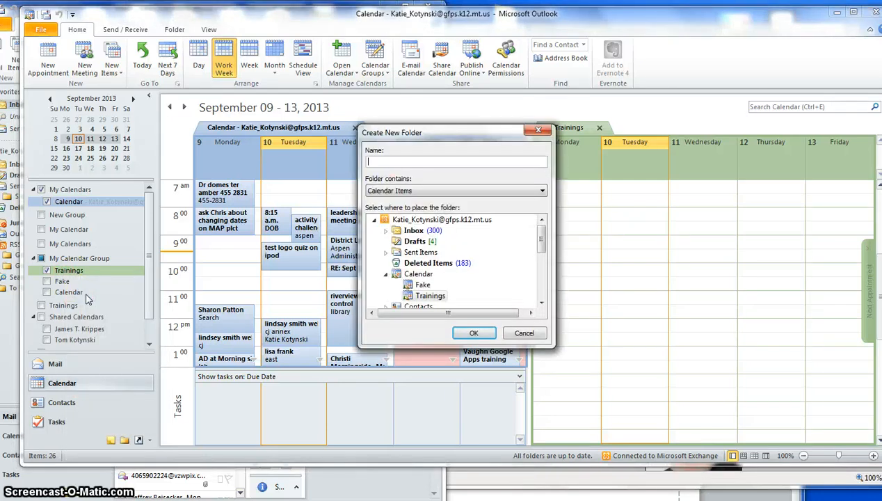
type("Another Ta")
left_click(474, 332)
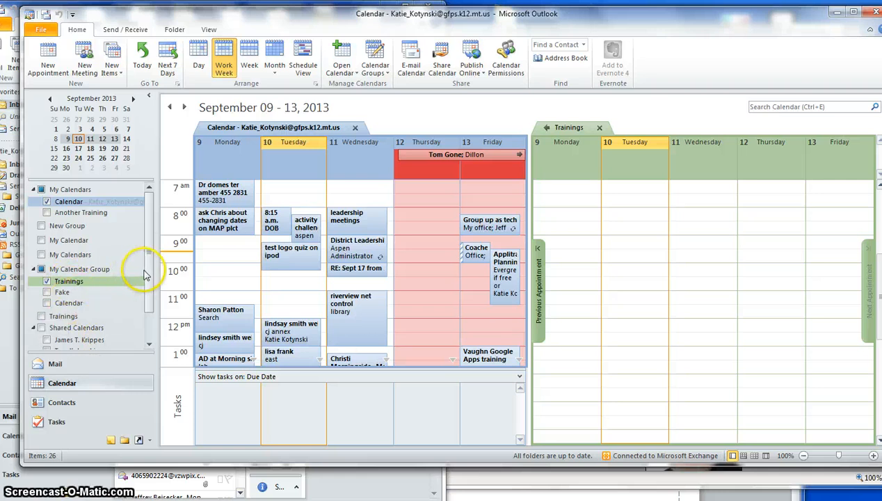
- Collapse My Calendar Group in the calendar list and expand it again
left_click_drag(146, 273, 143, 249)
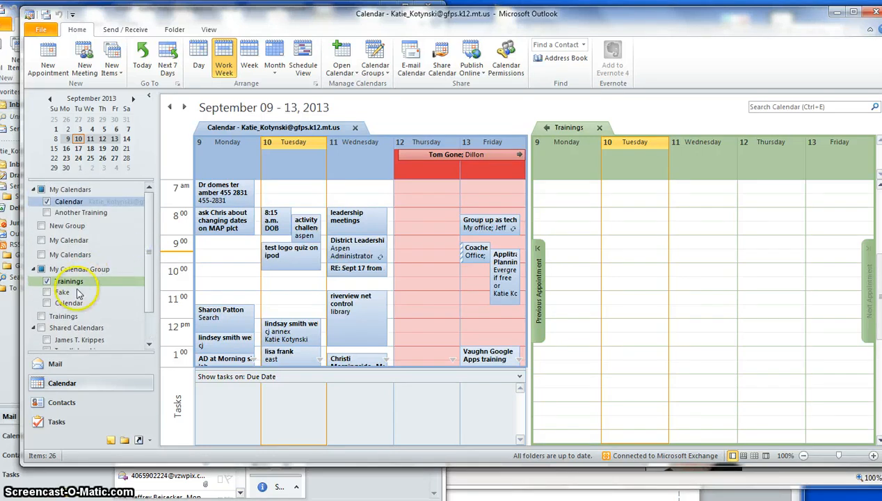
left_click(34, 270)
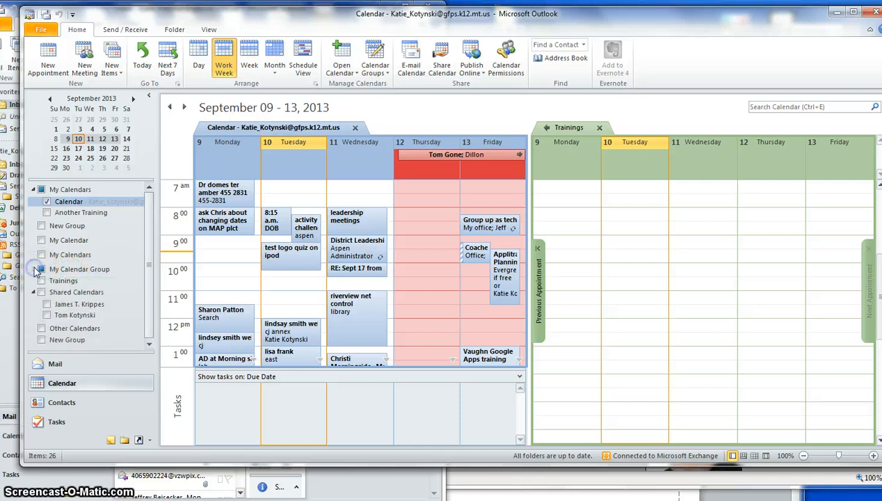
left_click(34, 269)
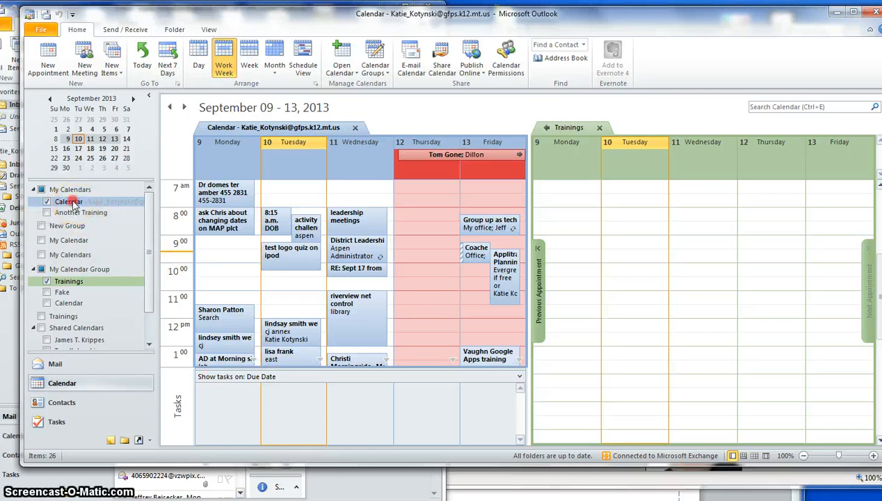
- Show only the main calendar, start a sharing invitation for it and add a colleague as the recipient
right_click(73, 203)
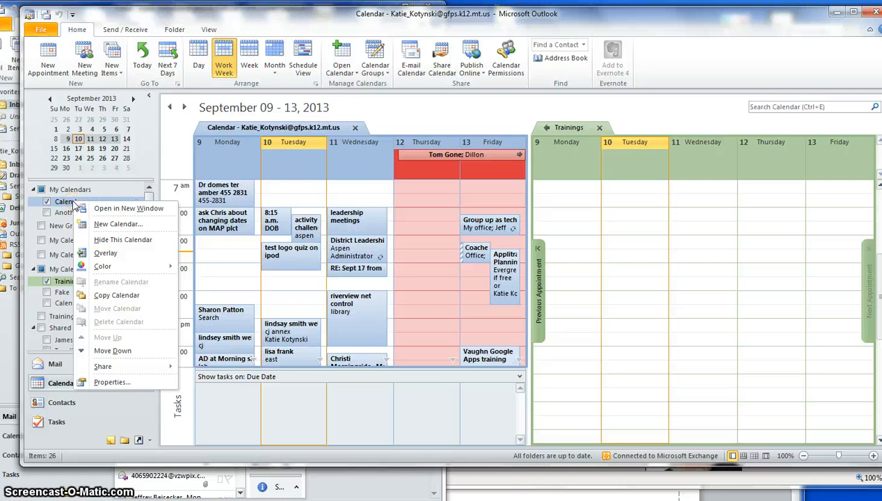
left_click(74, 202)
right_click(89, 204)
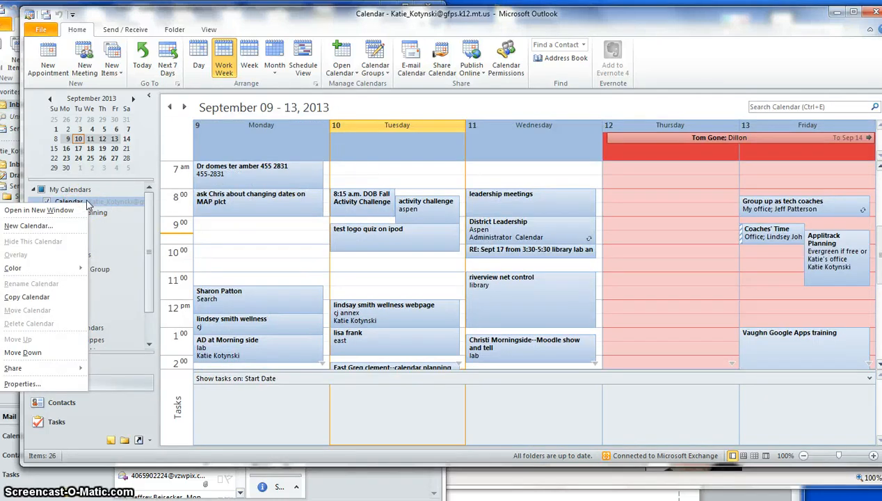
mouse_move(63, 369)
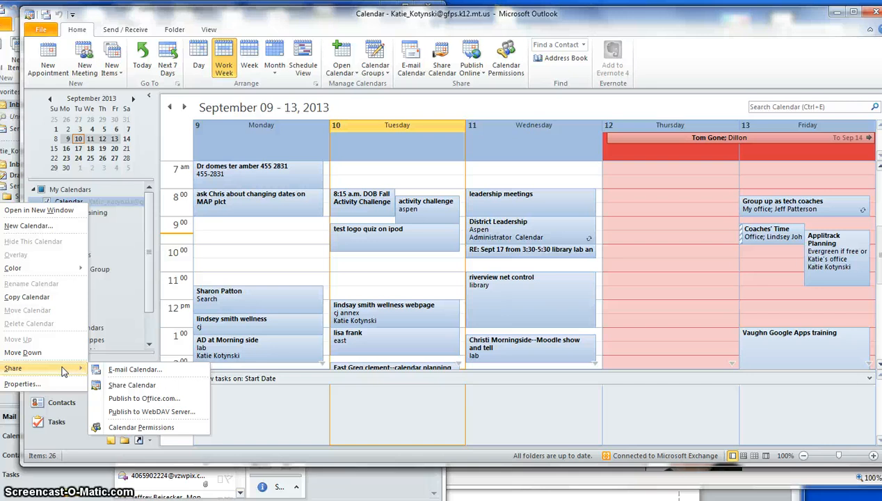
left_click(176, 386)
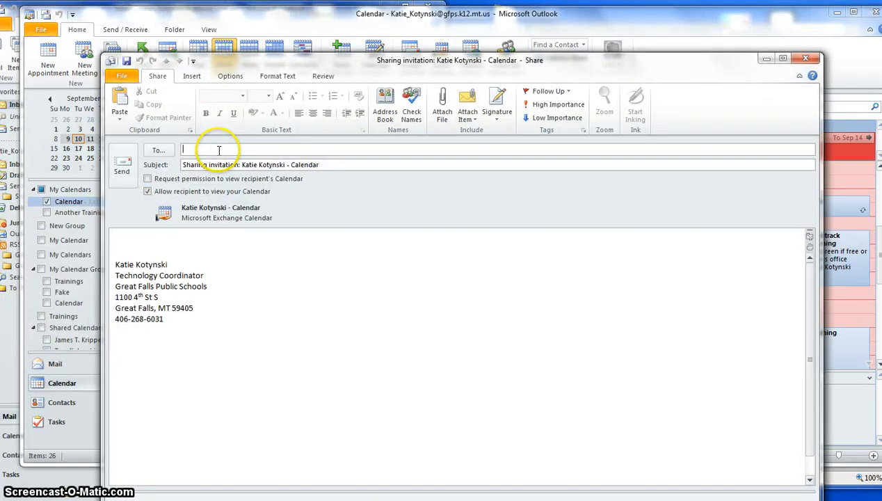
type("beth")
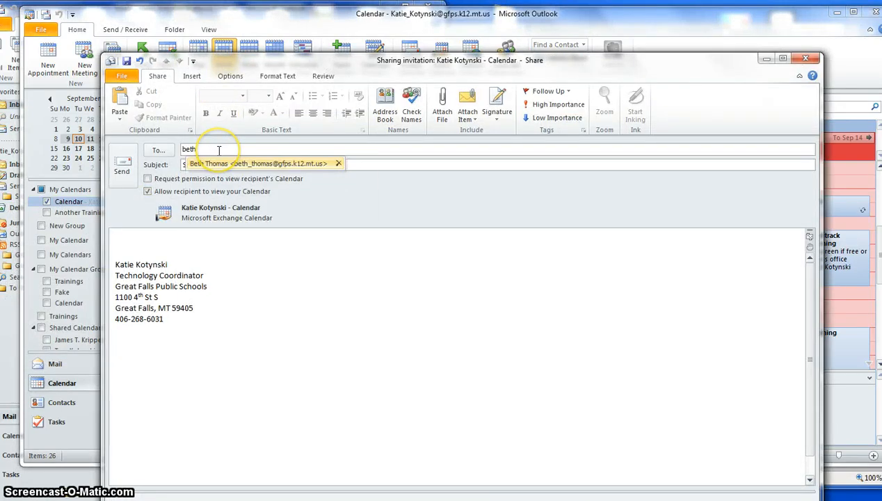
left_click(216, 164)
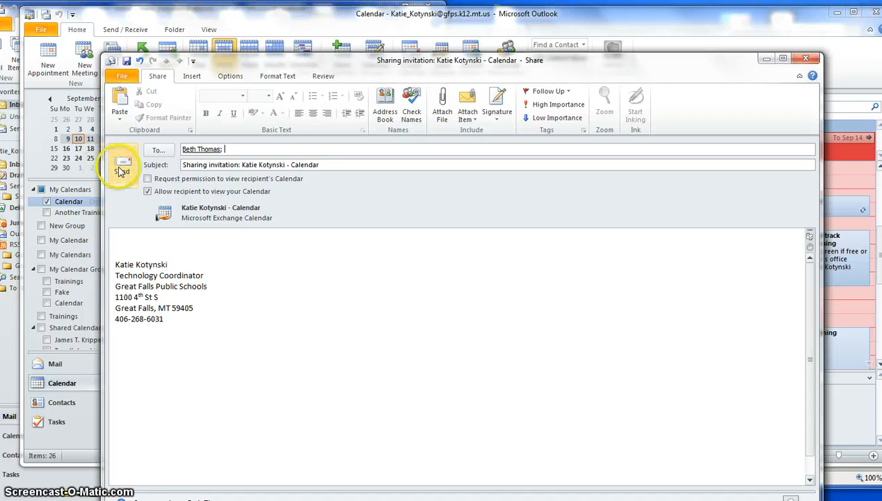
- Review the invitation's recipient and permission options, and discard the invitation without sending it
left_click(147, 190)
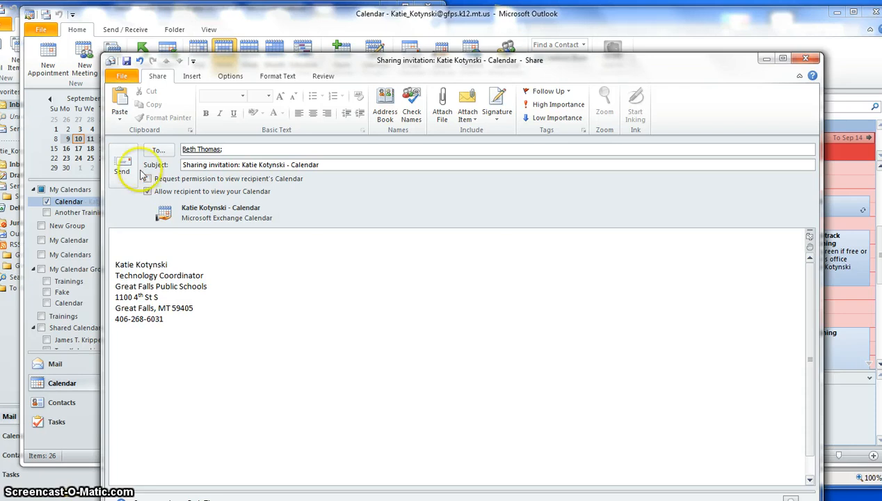
left_click(128, 165)
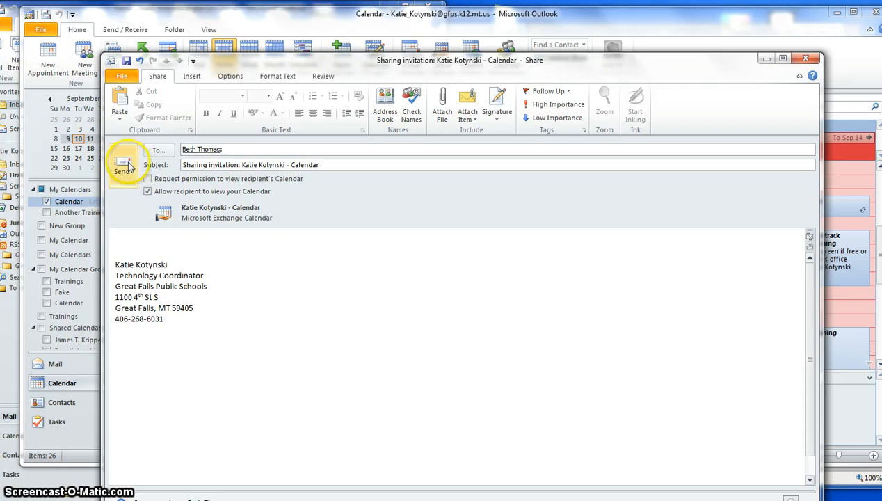
left_click(221, 150)
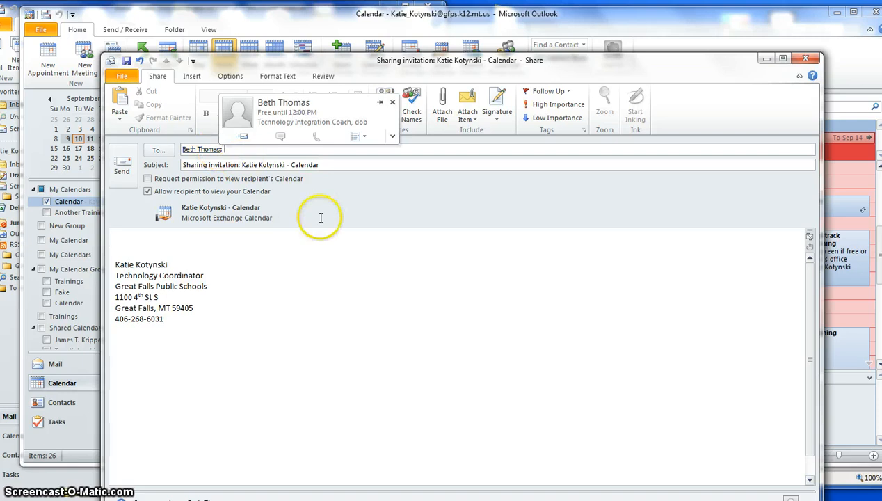
left_click(330, 291)
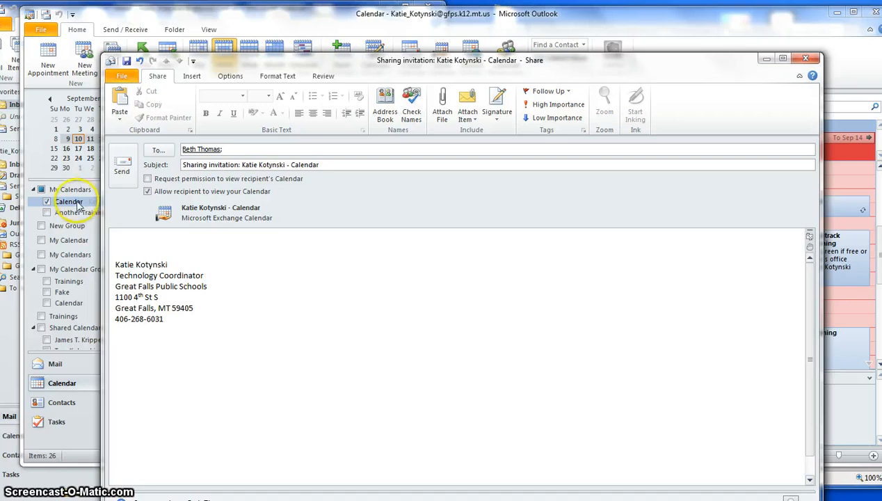
left_click(805, 60)
left_click(459, 295)
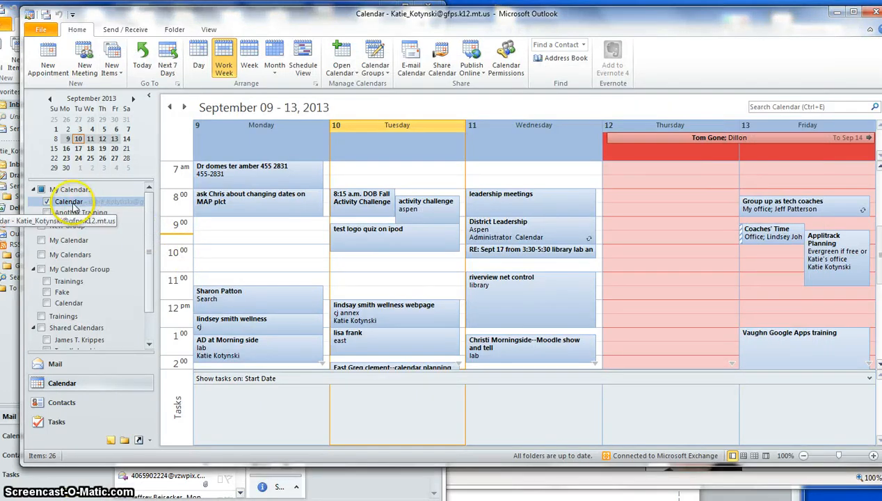
- Open the sharing permissions of the main calendar and move the dialog aside
left_click(73, 205)
right_click(73, 204)
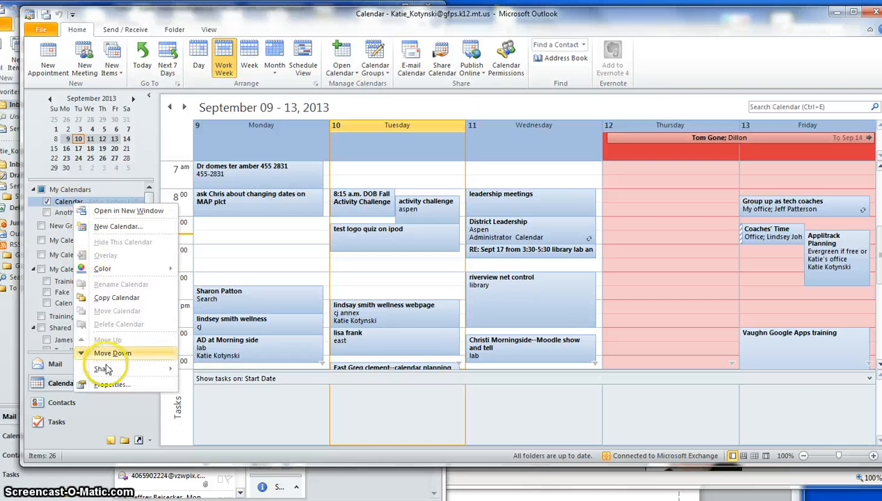
mouse_move(107, 370)
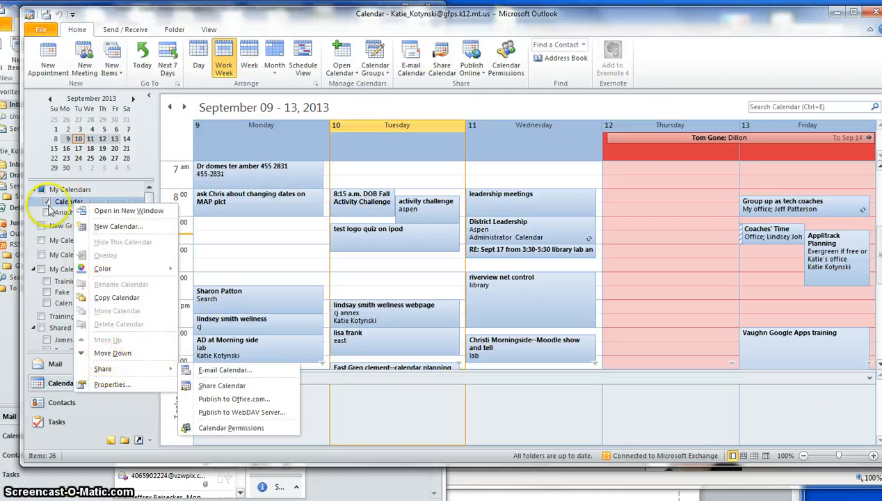
left_click(59, 202)
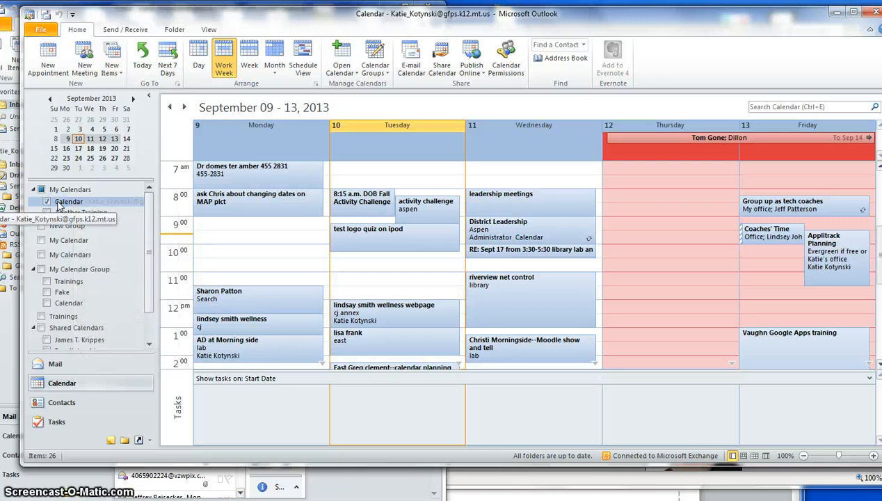
right_click(60, 203)
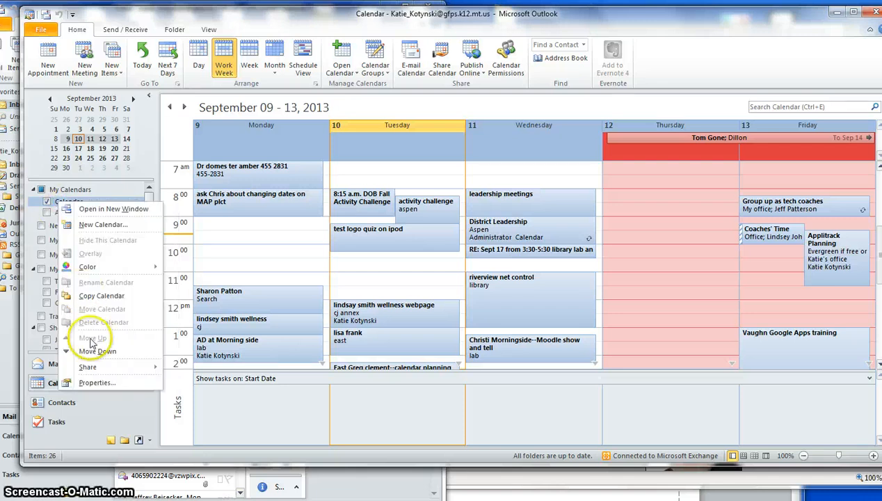
mouse_move(93, 369)
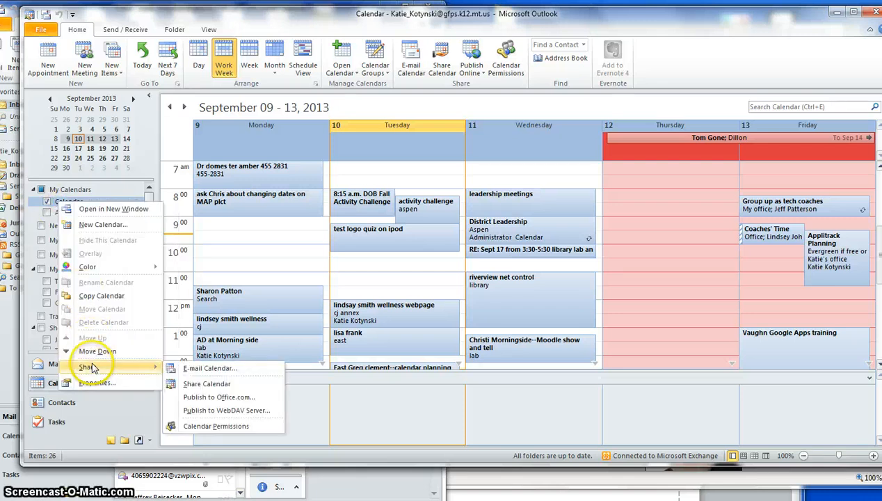
left_click(212, 426)
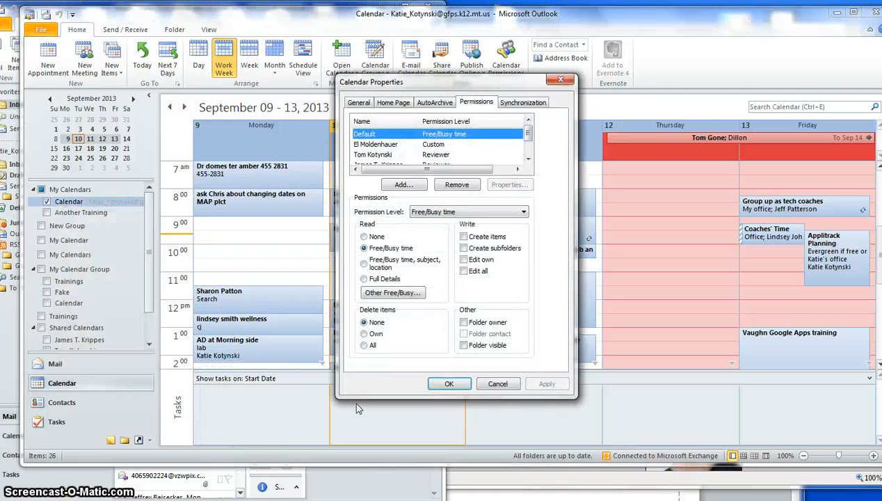
left_click_drag(418, 84, 328, 58)
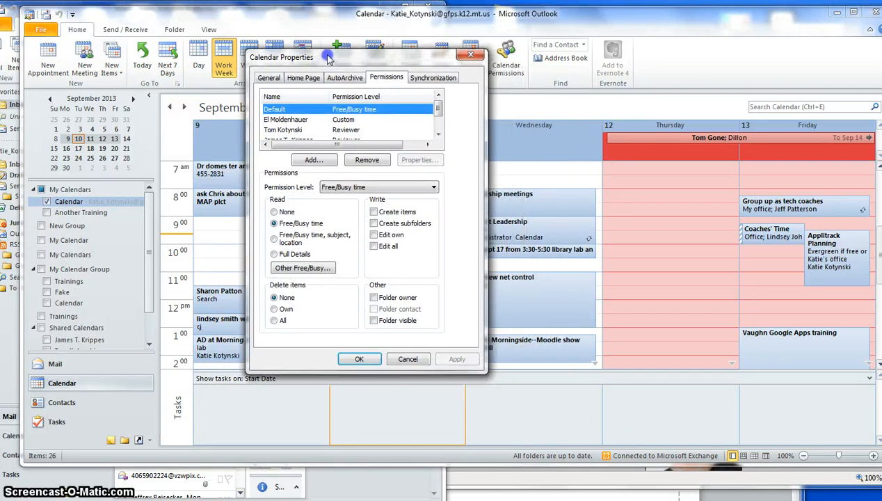
- Review the permission level and the read, write and delete rights of each colleague listed for the calendar
left_click(311, 119)
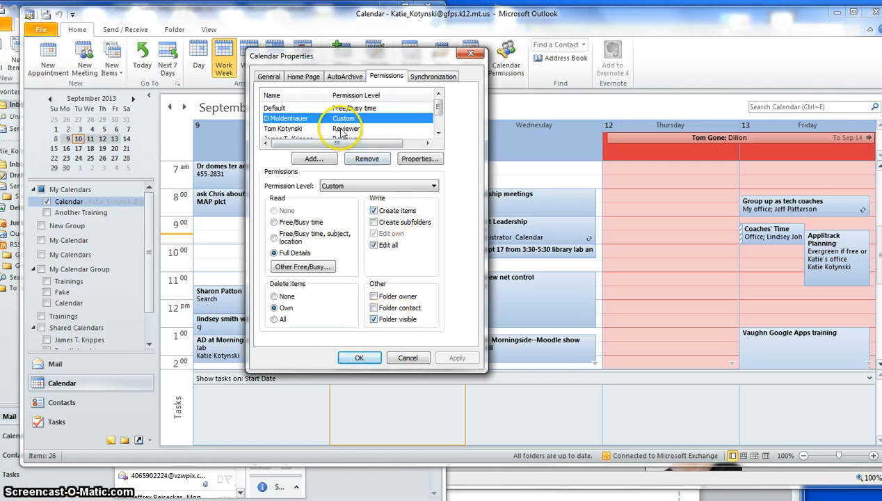
left_click(341, 133)
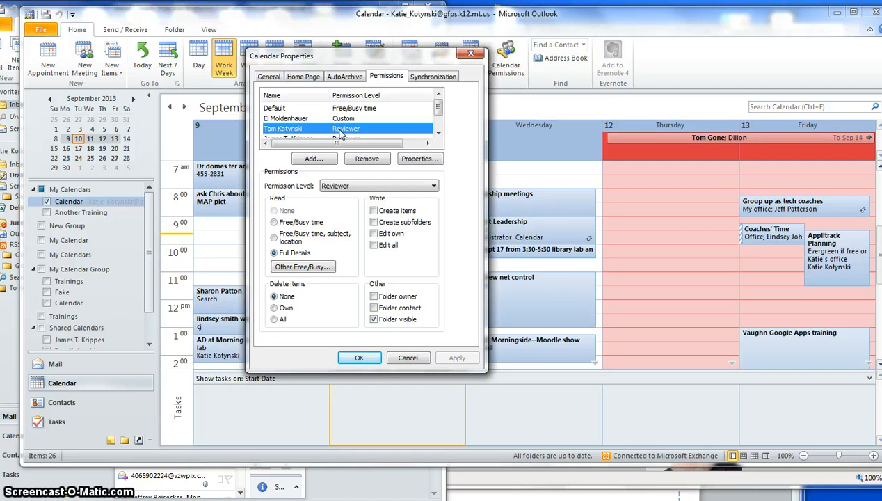
left_click(275, 254)
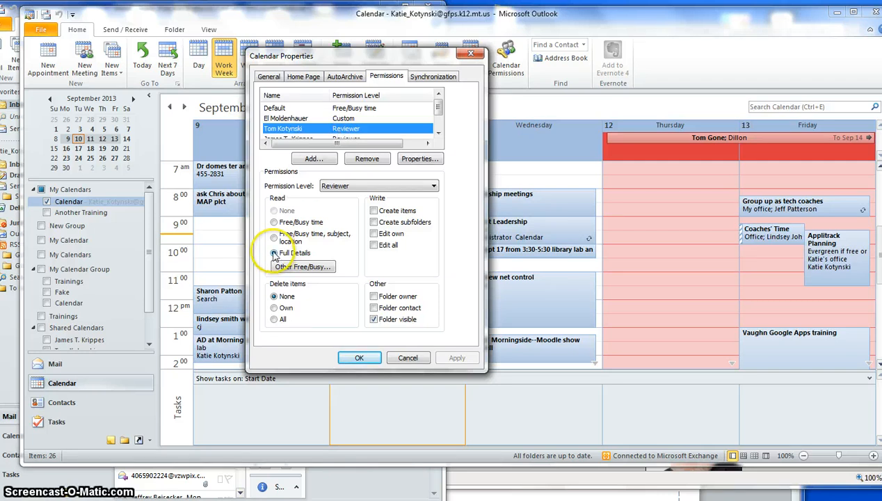
left_click(439, 133)
left_click(438, 133)
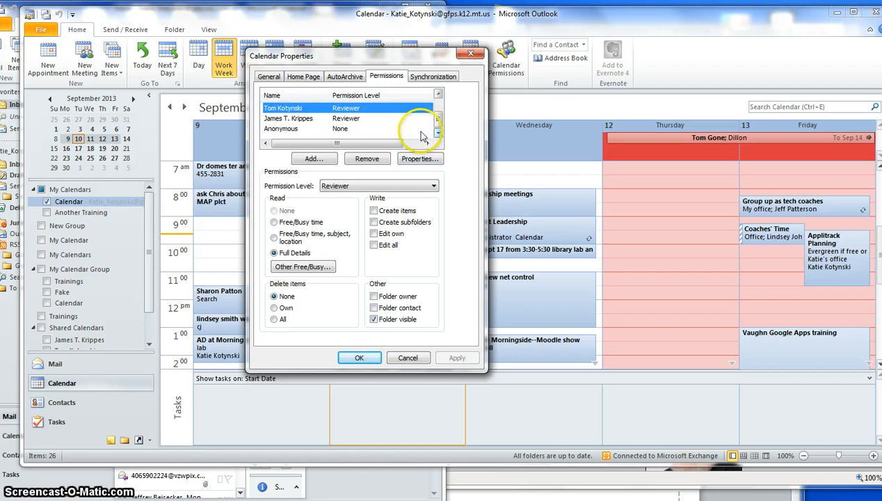
left_click(339, 119)
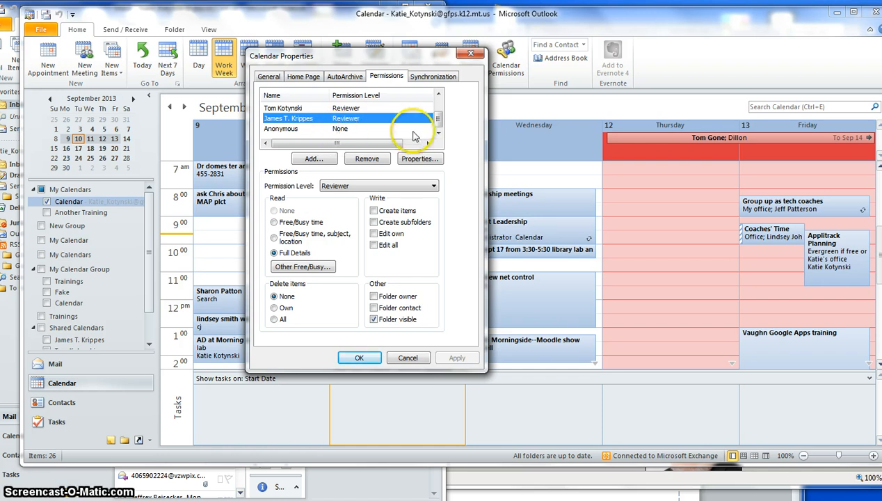
left_click_drag(439, 125, 443, 95)
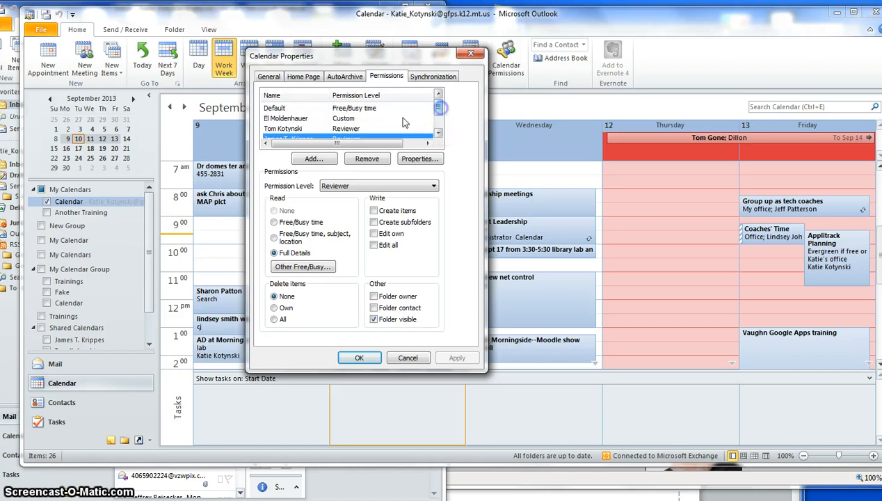
- Try the Publishing Editor and Publishing Author permission levels for the colleague below the Custom entry, and discard the changes
left_click(354, 130)
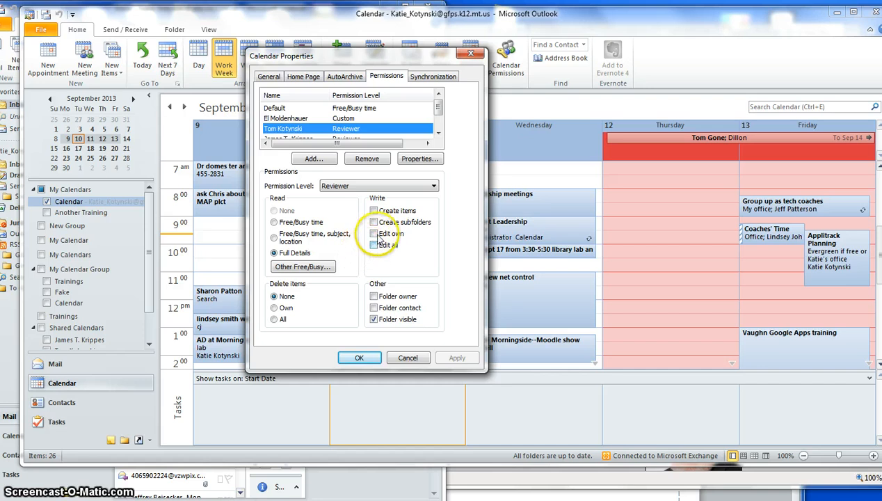
left_click(434, 186)
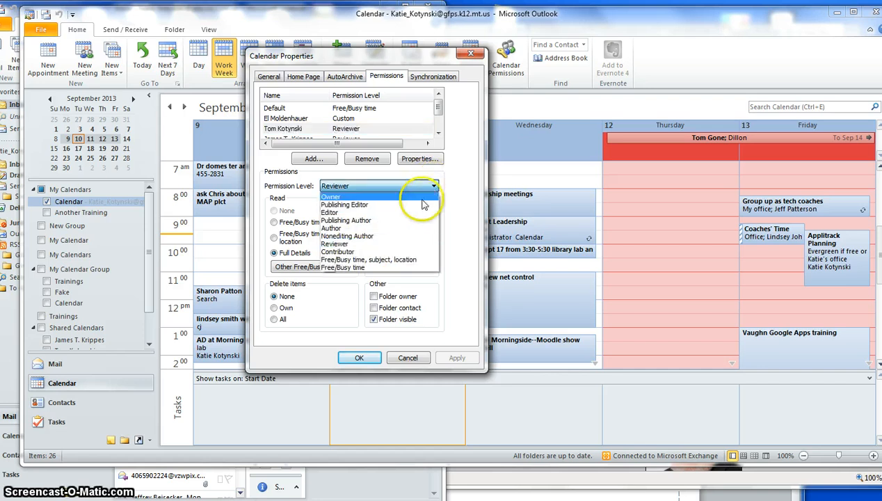
left_click(422, 205)
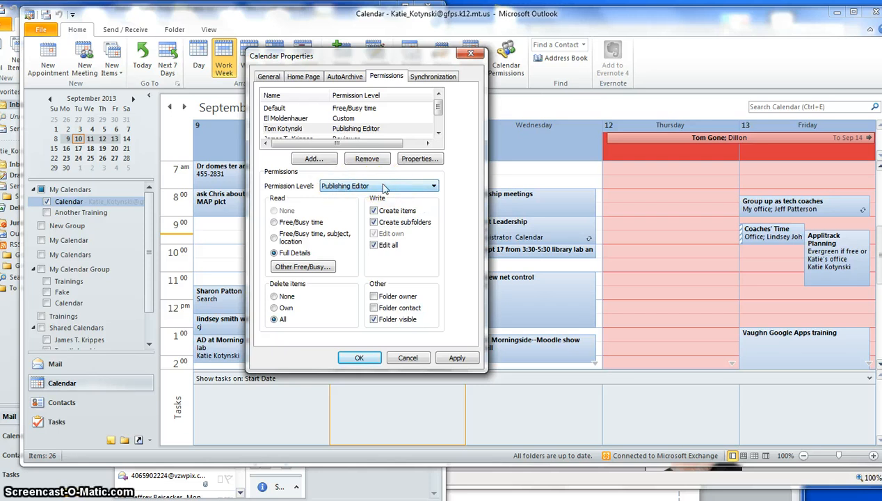
left_click(368, 190)
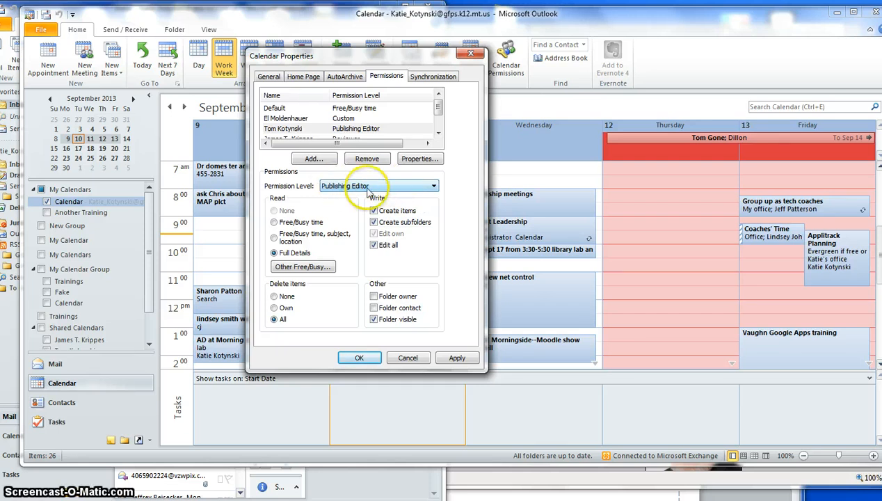
left_click(379, 249)
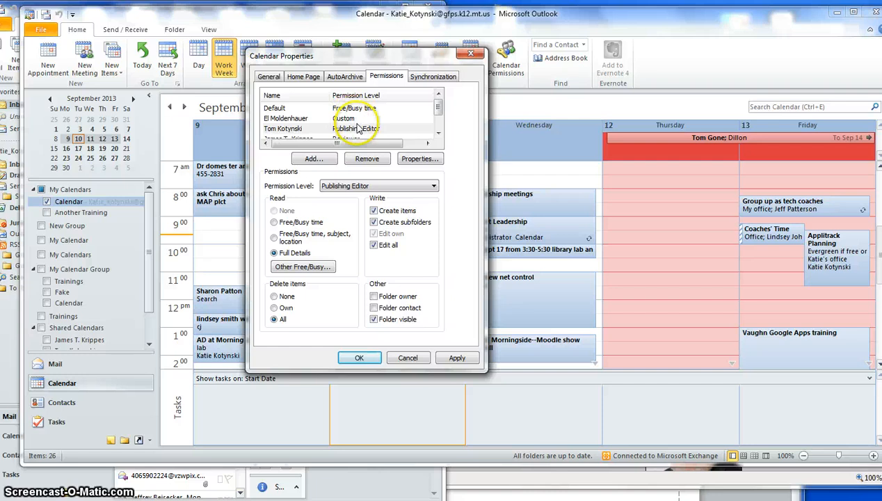
left_click(376, 186)
left_click(372, 223)
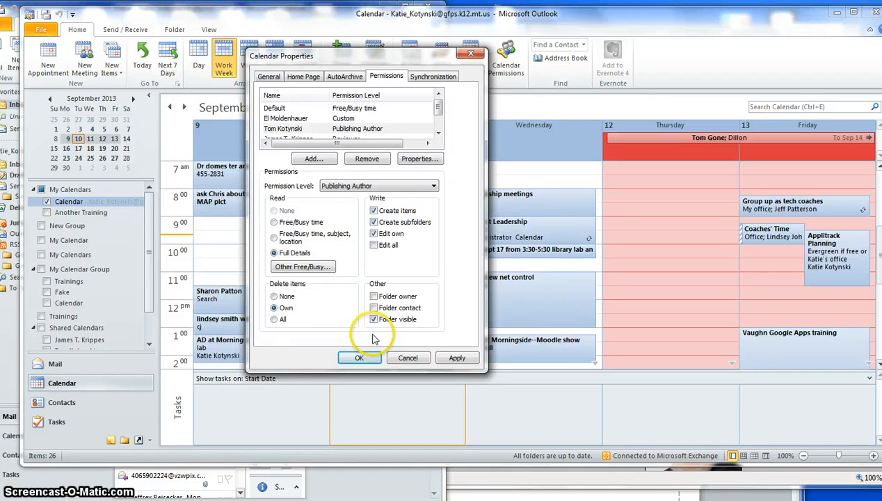
left_click(407, 357)
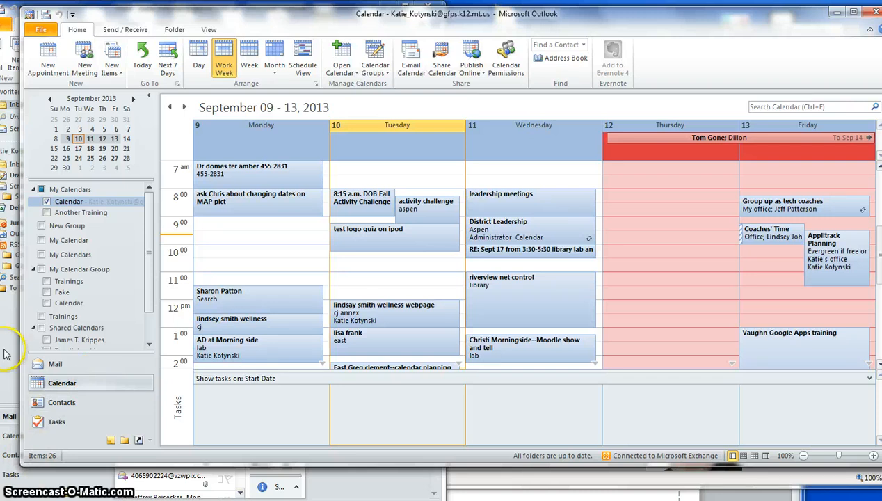
- Switch to the inbox window, display the Practice Study Group meeting request and maximize the window
key("alt+Tab")
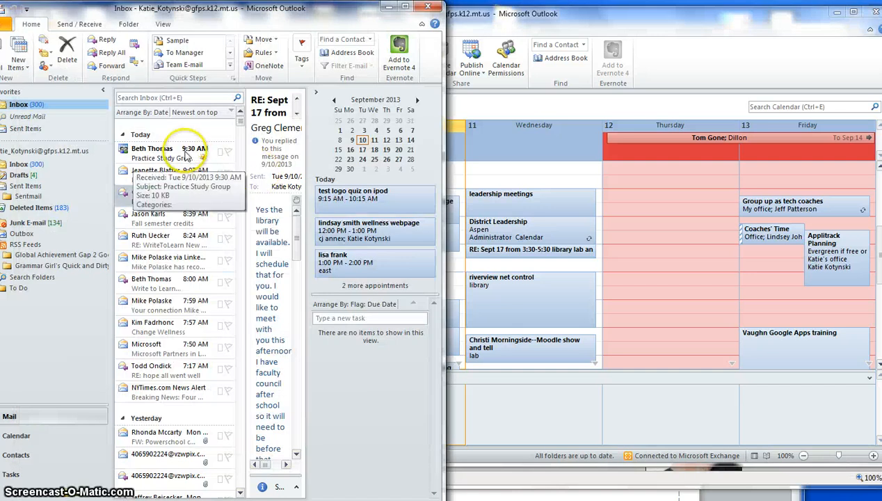
left_click(186, 157)
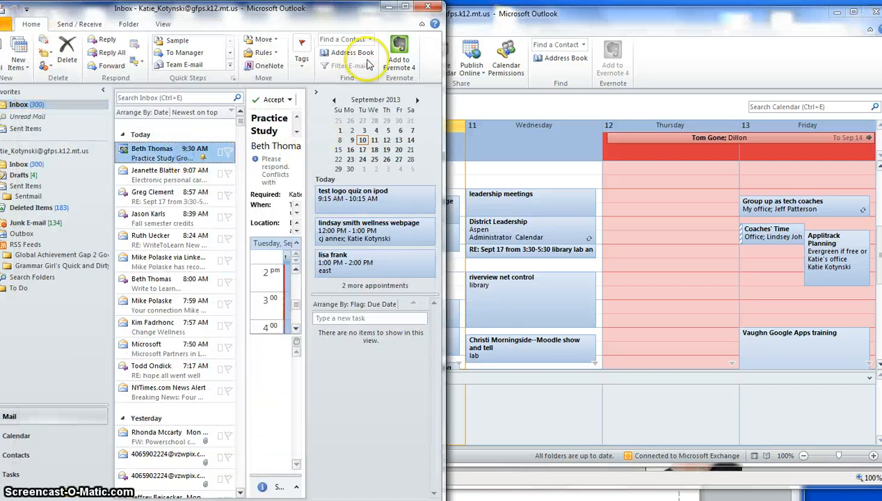
left_click(405, 6)
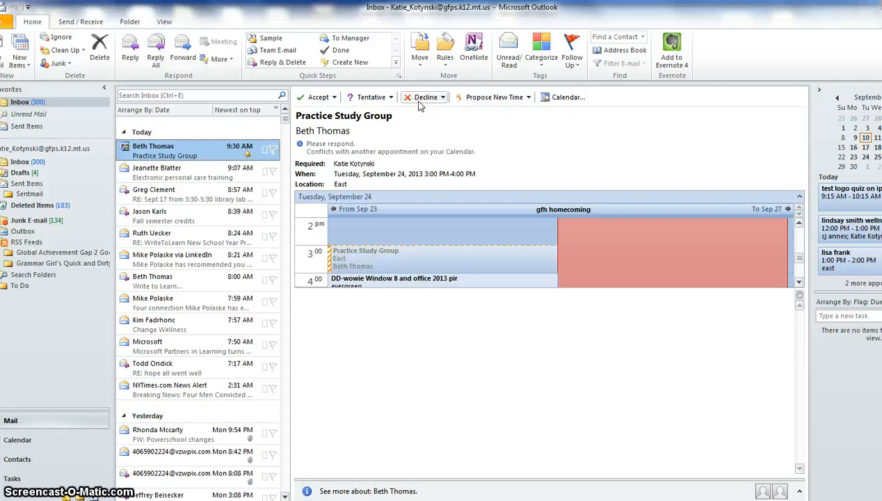
- Examine the accept, decline and propose-new-time response options of the Practice Study Group request without choosing one
left_click(333, 97)
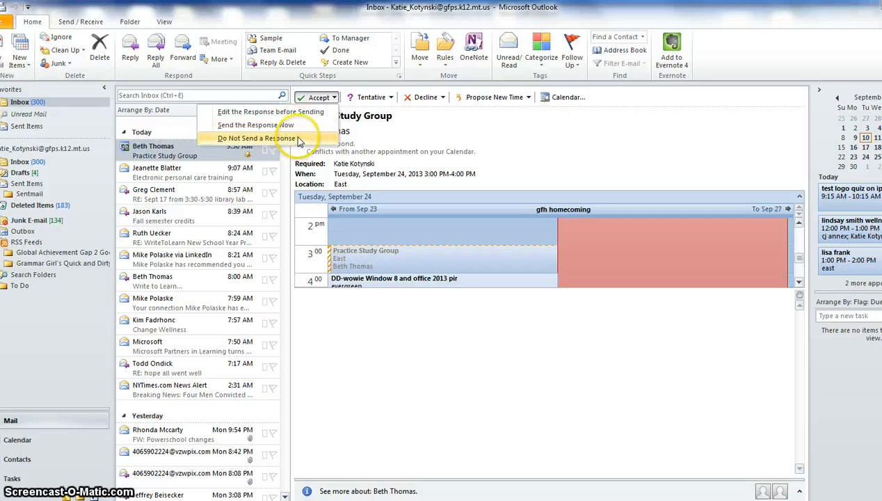
left_click(453, 120)
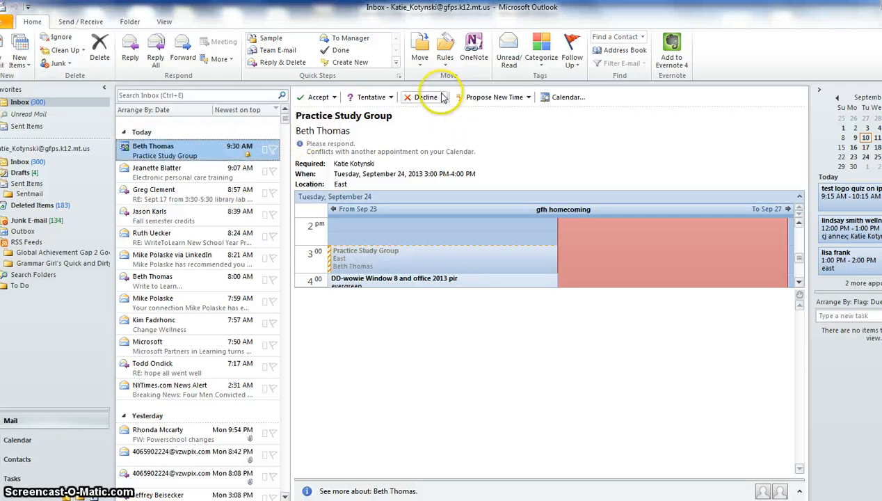
left_click(442, 97)
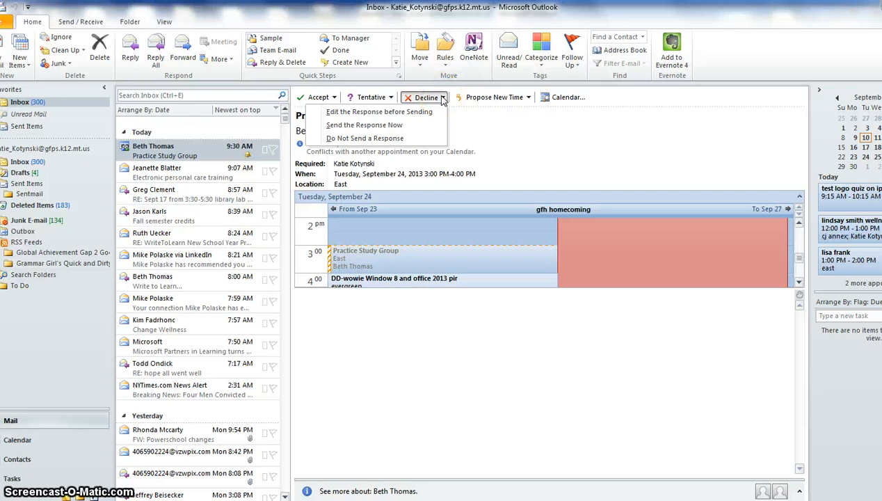
left_click(431, 114)
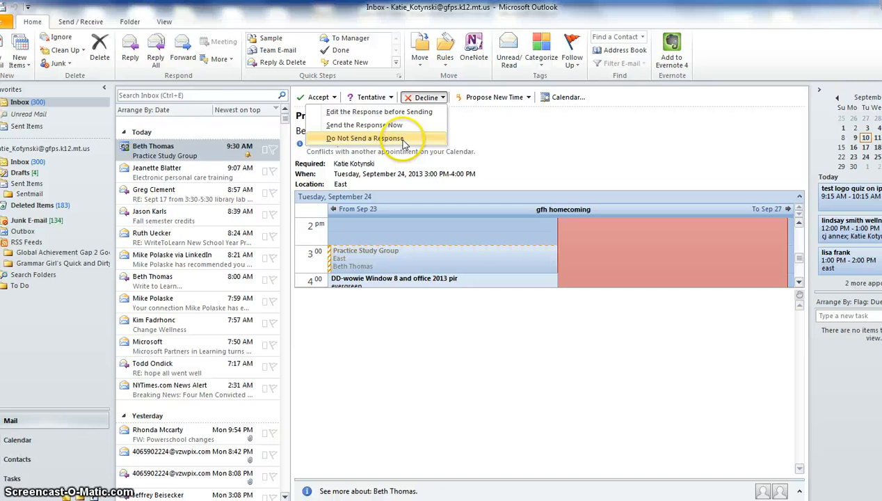
left_click(507, 144)
left_click(529, 99)
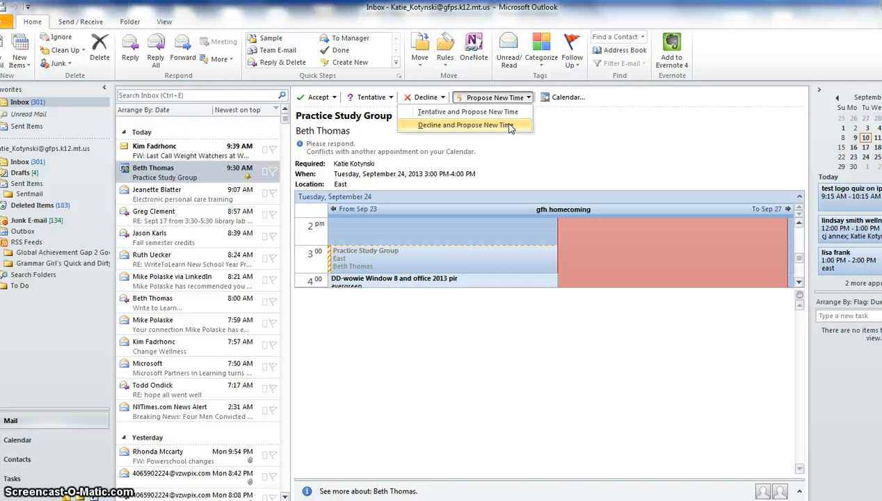
left_click(565, 136)
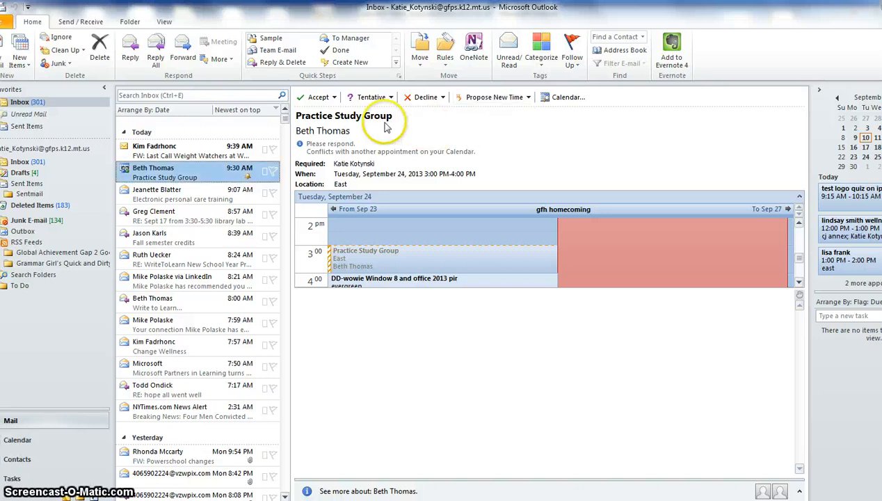
- Accept the Practice Study Group meeting with the option to edit the response before sending, and close the response message
left_click(335, 98)
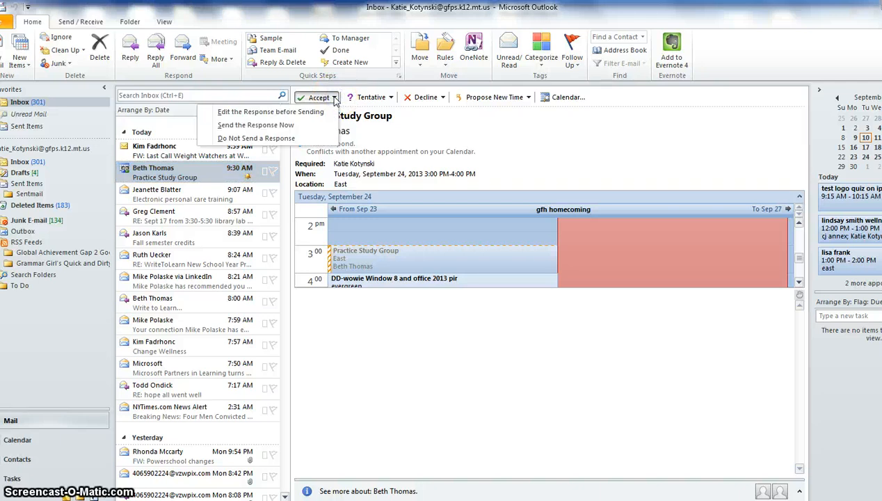
left_click(300, 118)
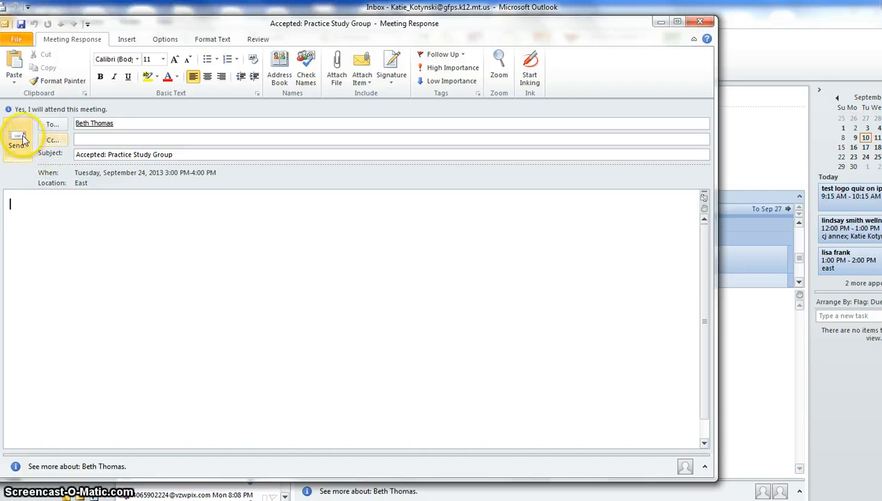
left_click(701, 23)
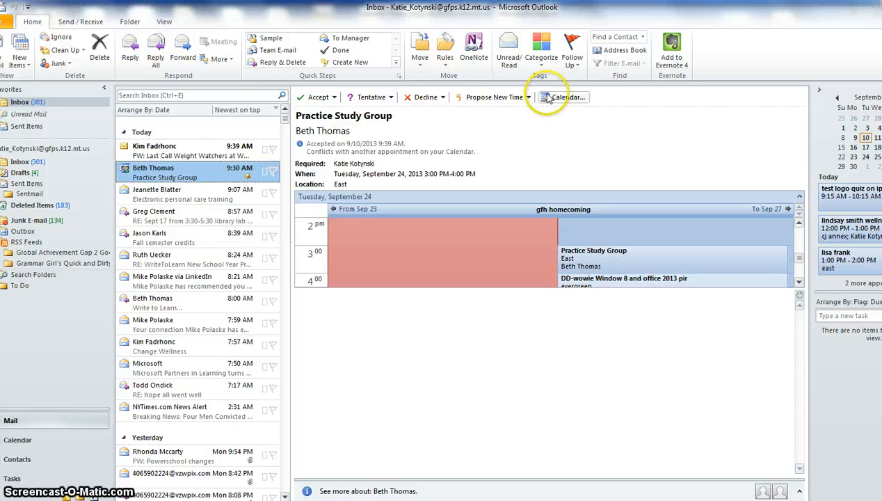
- Show the calendar, restore its window from full size and widen it across the screen
left_click(21, 441)
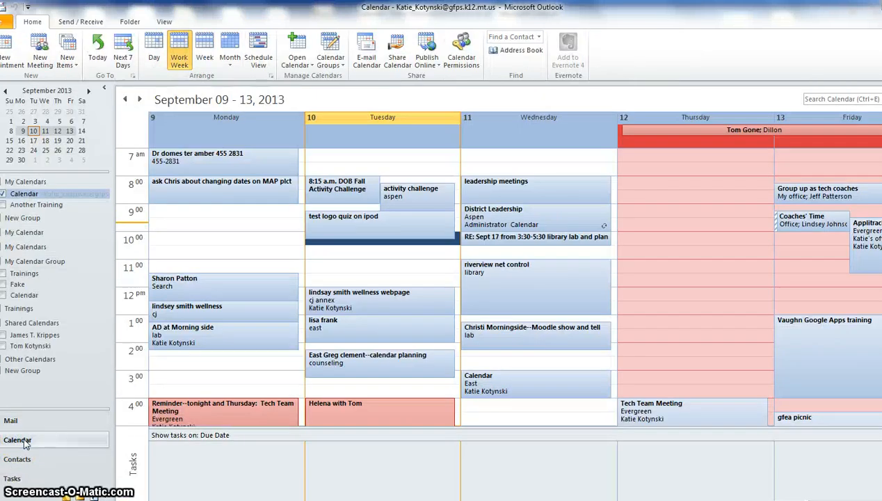
double_click(149, 9)
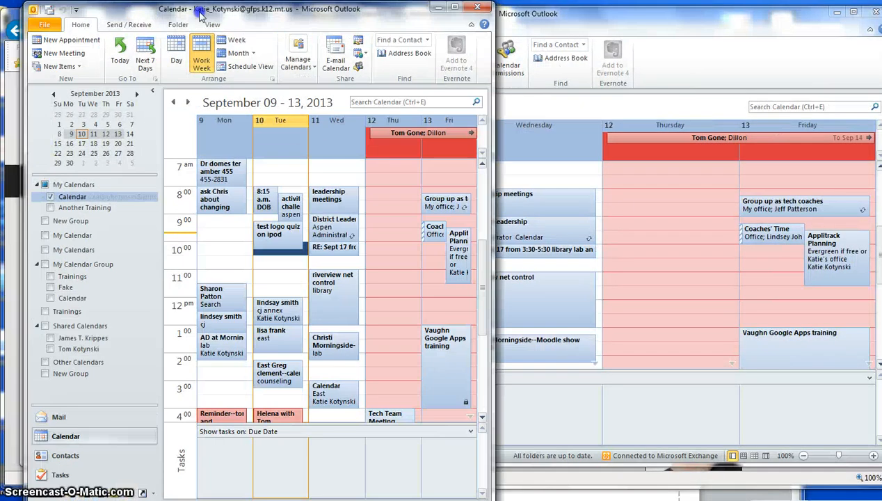
left_click_drag(199, 14, 179, 16)
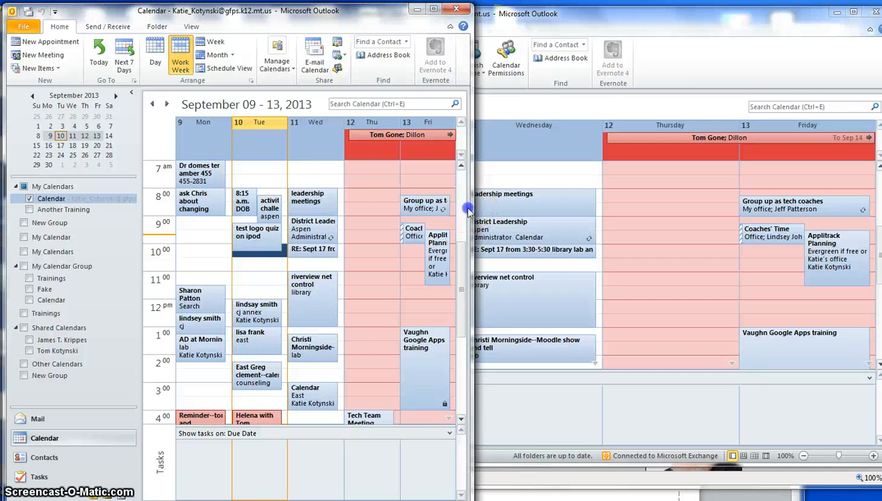
left_click_drag(473, 210, 881, 229)
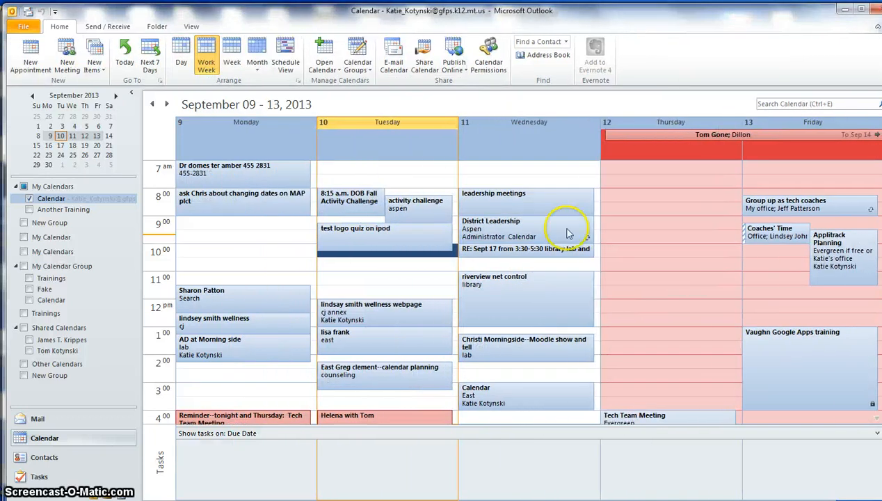